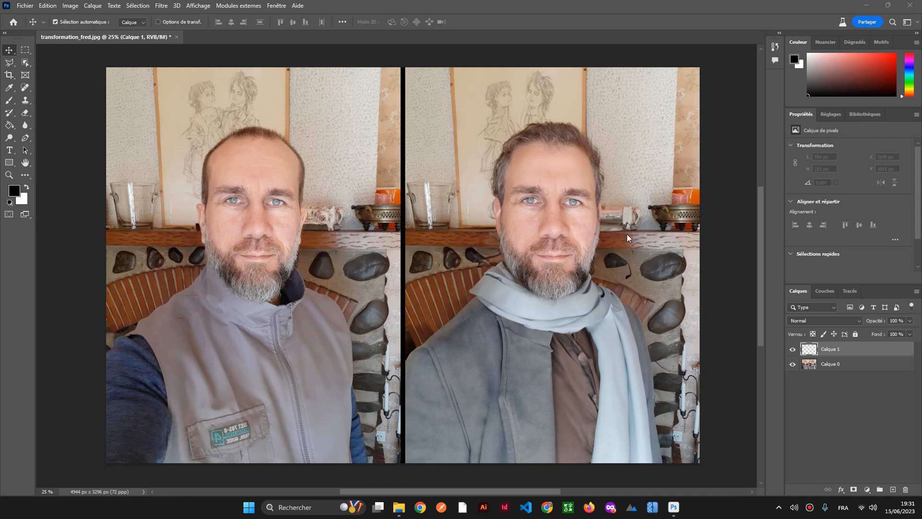
Select a rectangular area about 875 × 238 px across the eyes and eyebrows of the man wearing the scarf.
scroll(598, 220, up, 5)
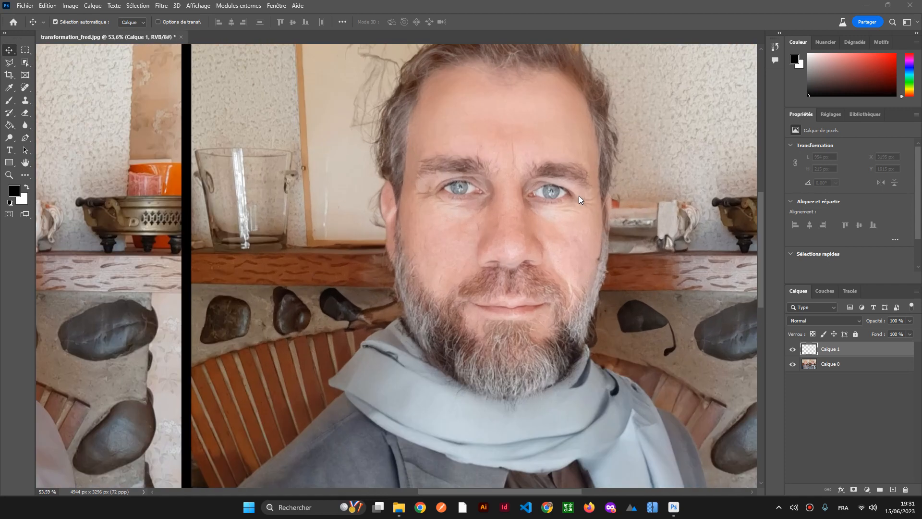
scroll(594, 198, up, 1)
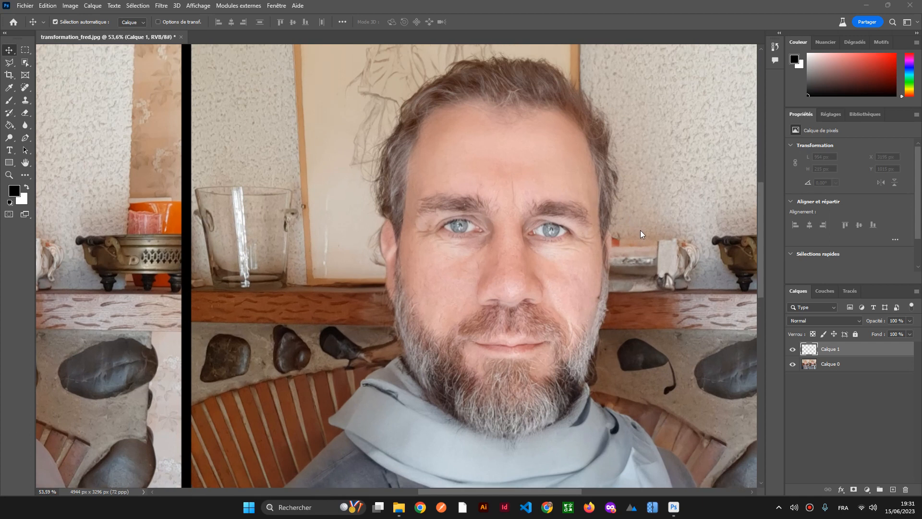
scroll(639, 232, up, 1)
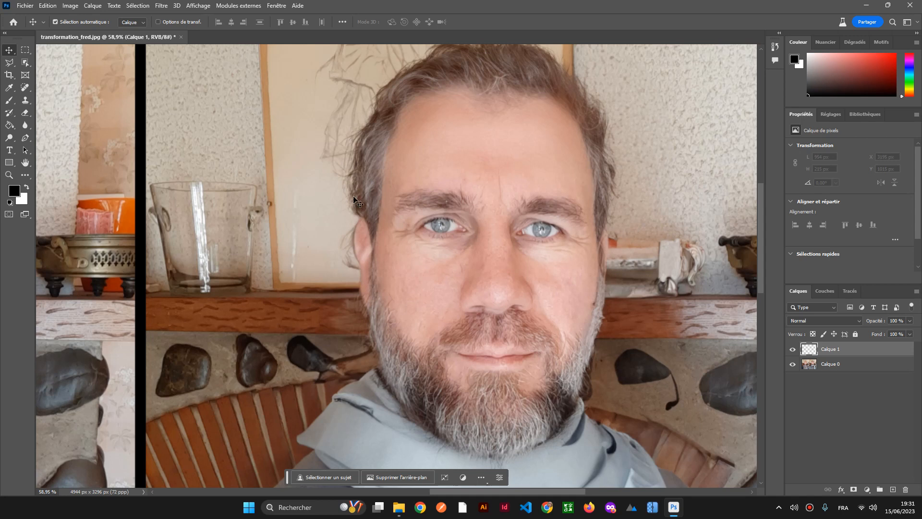
click(26, 51)
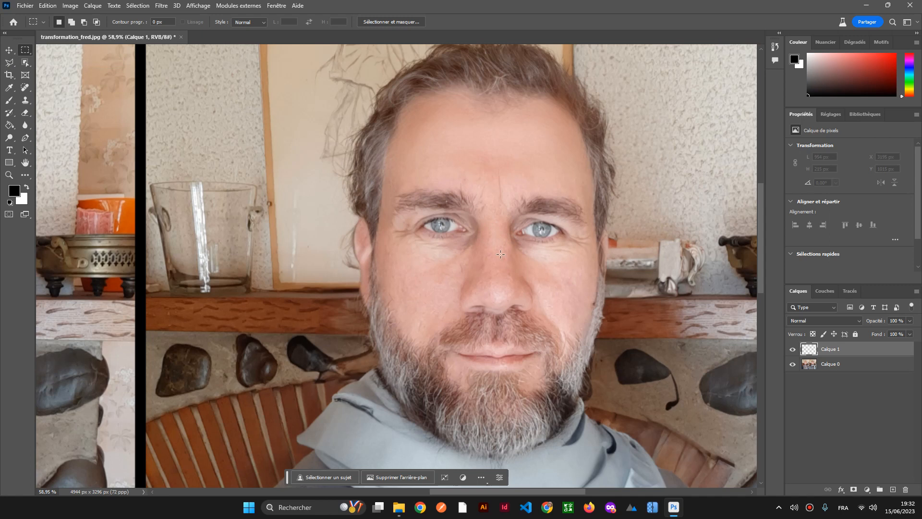
scroll(502, 255, down, 1)
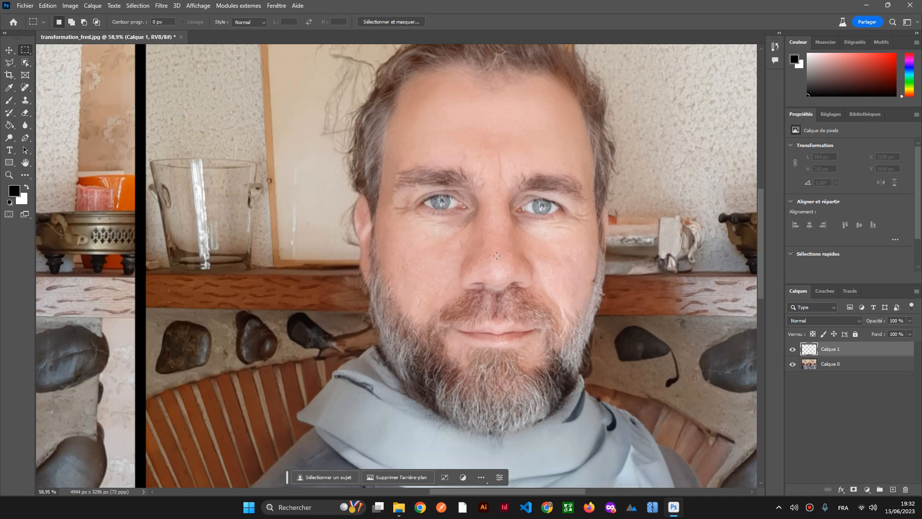
scroll(502, 234, up, 2)
drag(562, 231, 428, 270)
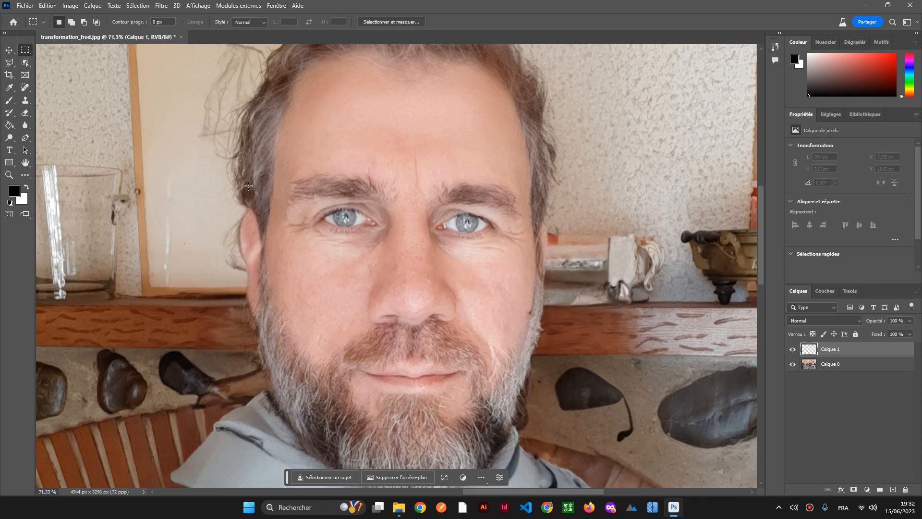
drag(248, 182, 548, 263)
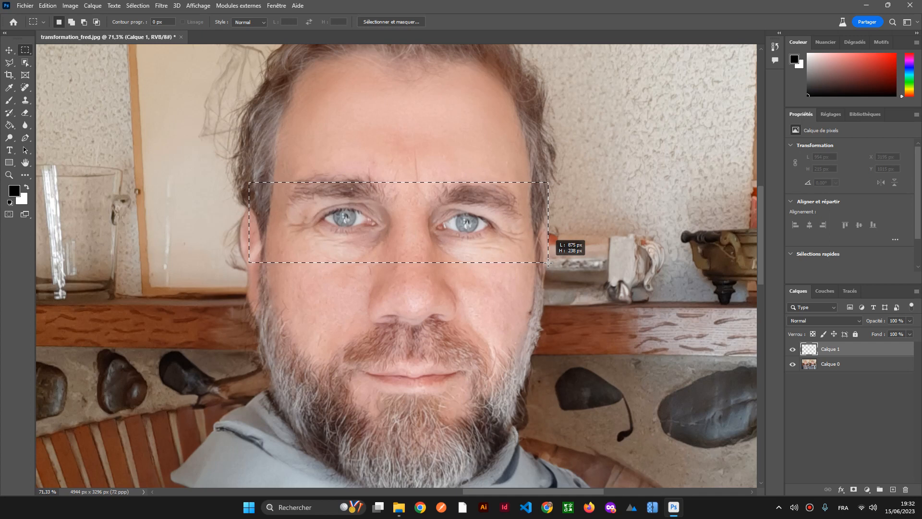
drag(549, 262, 549, 263)
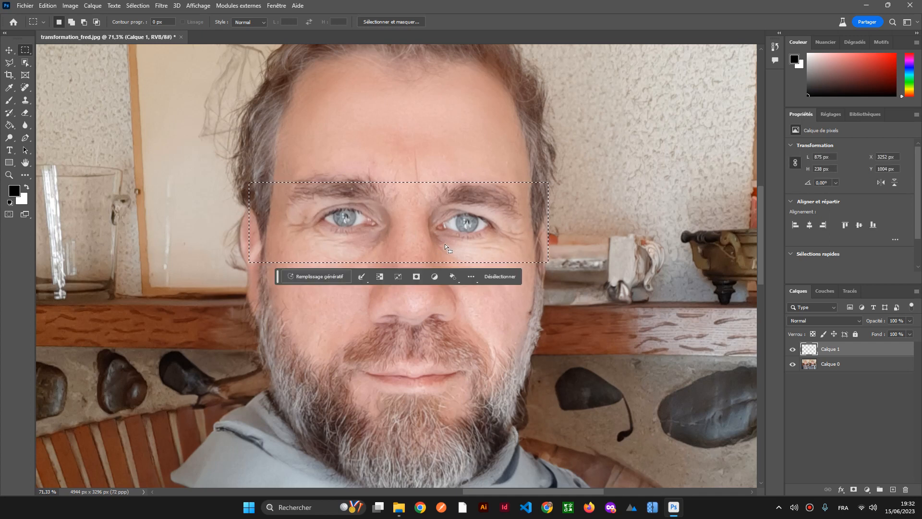
Subtract an elliptical area around the eye on the image's left from the rectangular selection.
scroll(456, 228, up, 2)
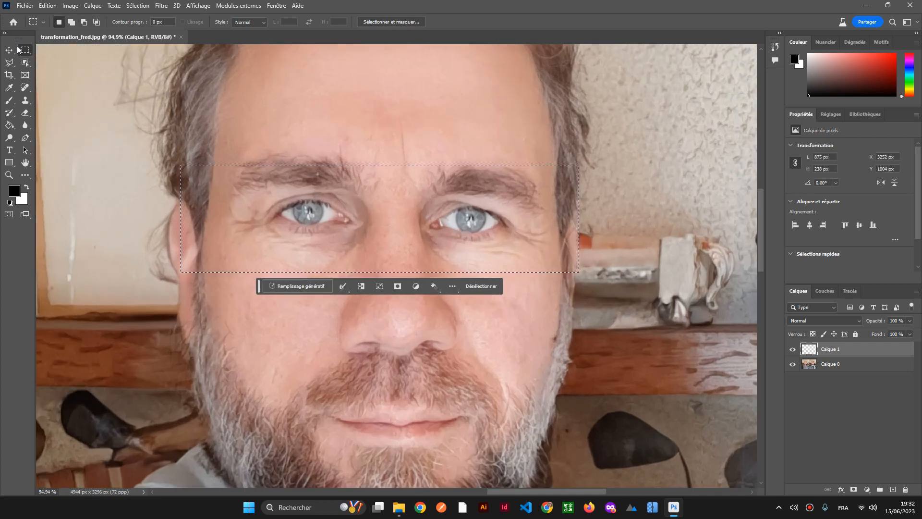
right_click(26, 50)
click(56, 61)
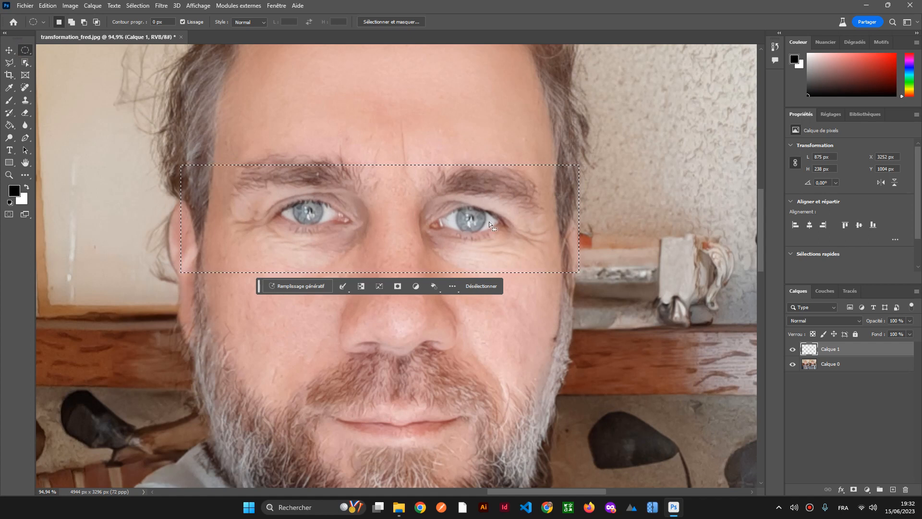
key(alt)
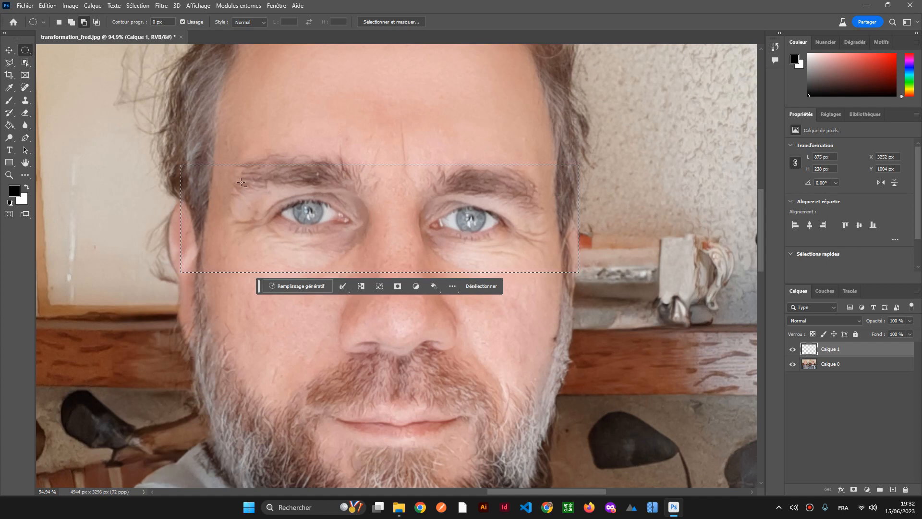
drag(236, 166, 368, 258)
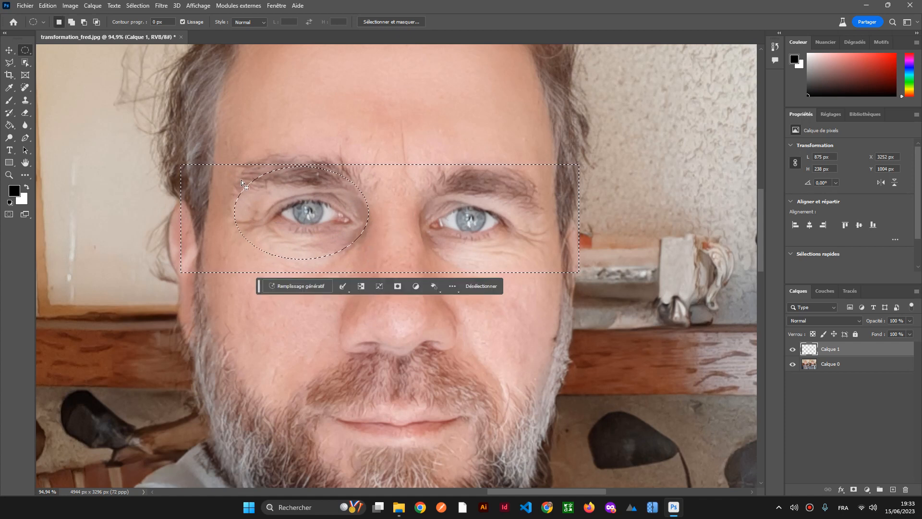
key(alt)
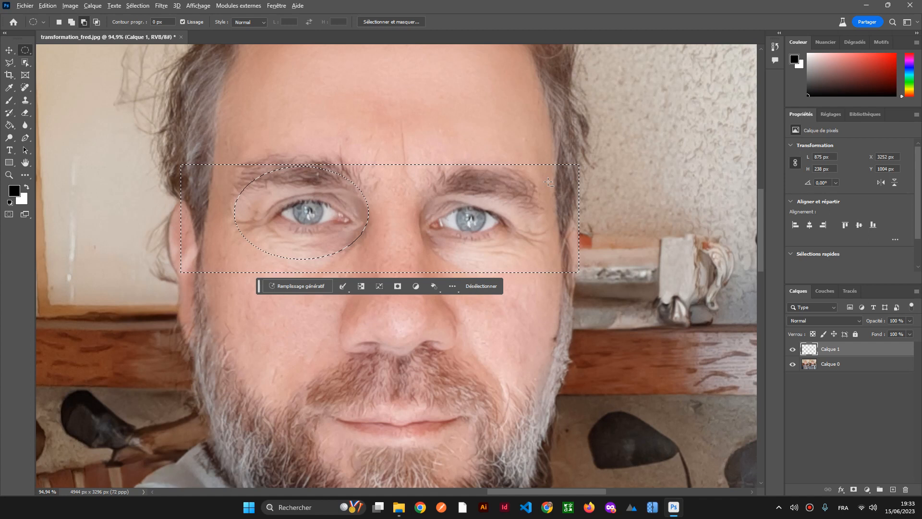
drag(548, 182, 428, 251)
key(ctrl+z)
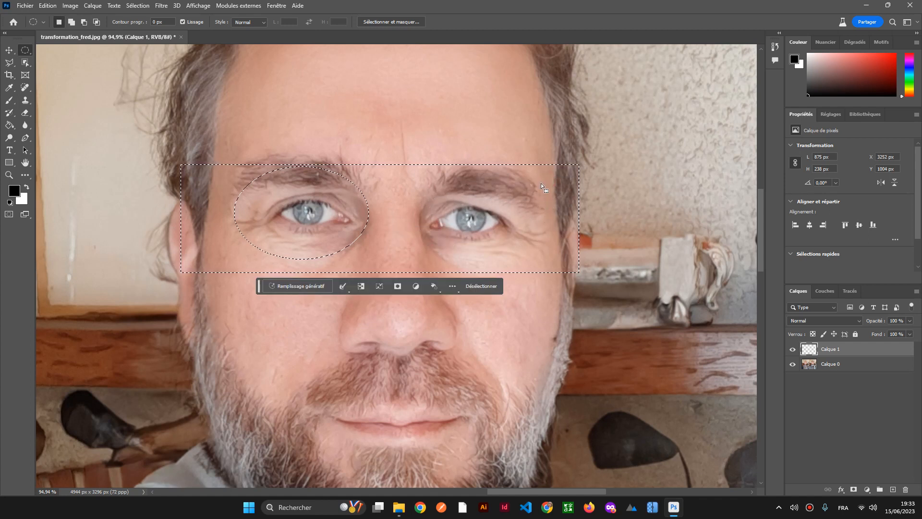
key(alt)
drag(556, 168, 420, 254)
key(ctrl+z)
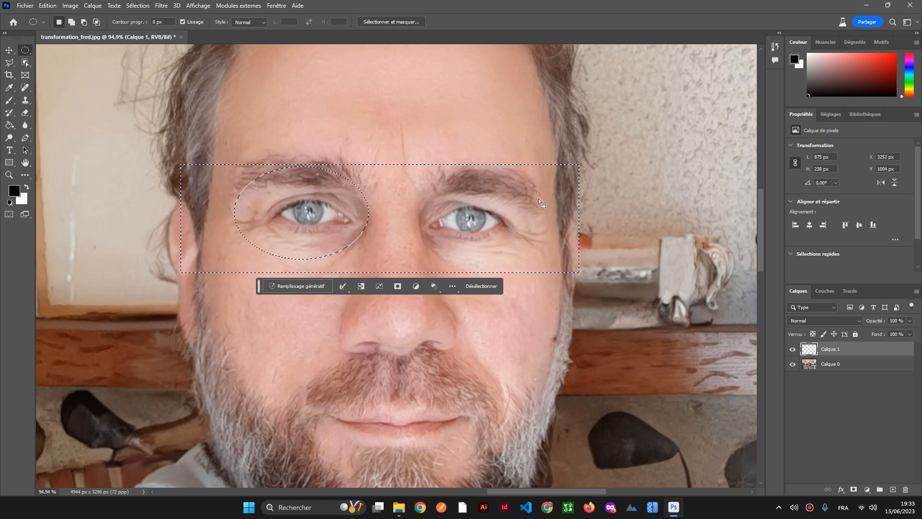
Subtract an ellipse around the other eye from the selection and run Generative Fill with the prompt "realistic glasses".
drag(546, 173, 424, 262)
click(297, 286)
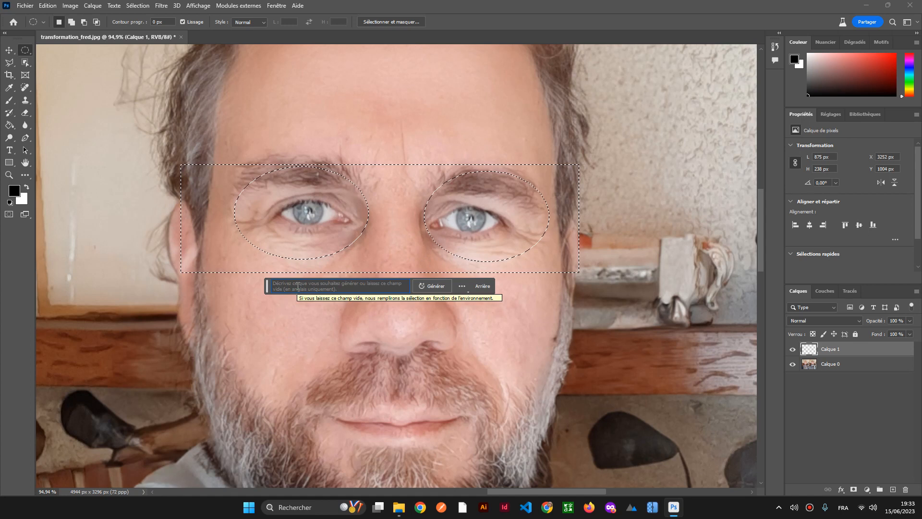
text(realistic)
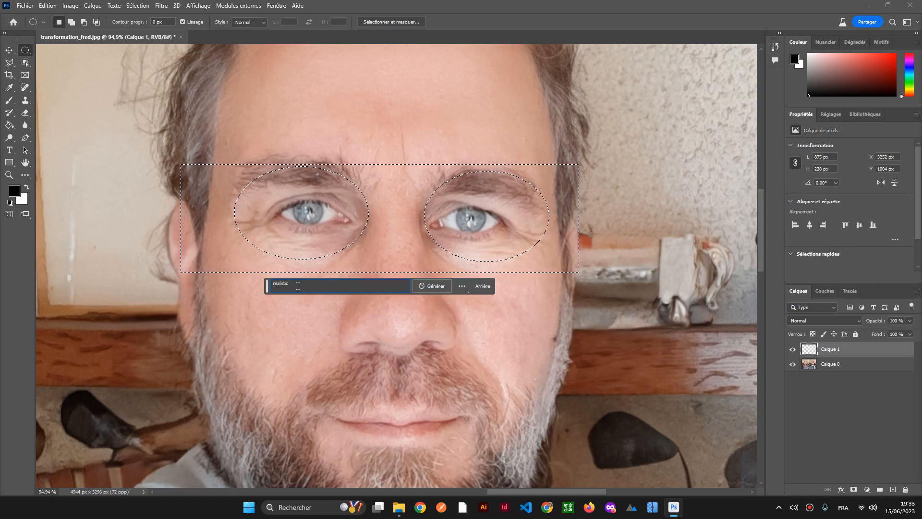
text( glasses)
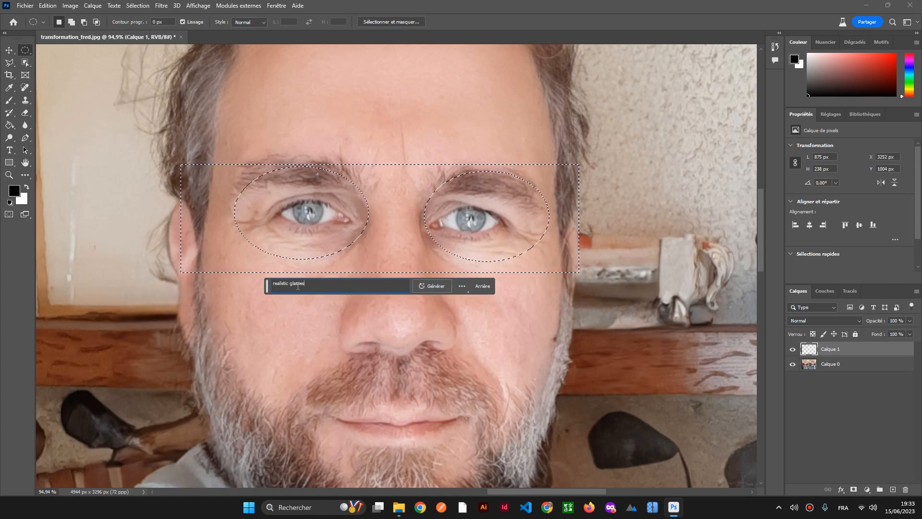
key(Return)
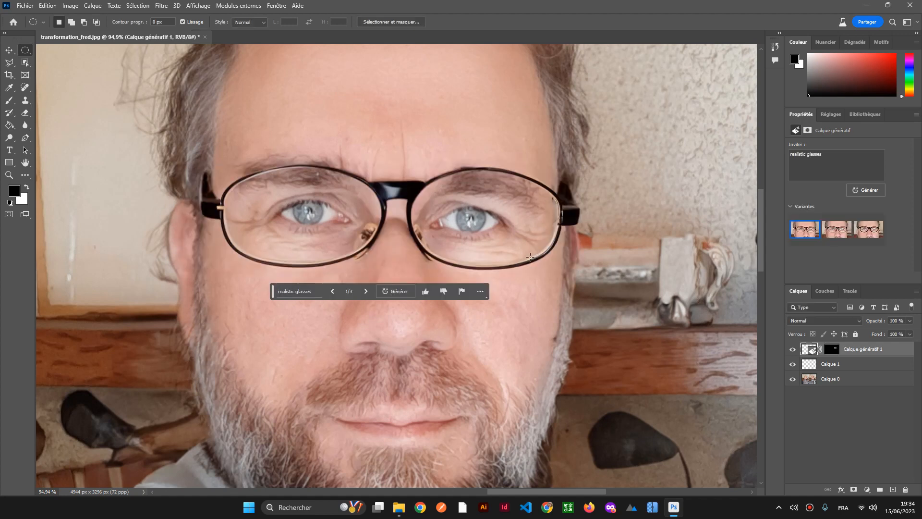
Move the floating contextual task bar off the face, over the background beside it.
scroll(581, 245, down, 4)
drag(363, 281, 128, 370)
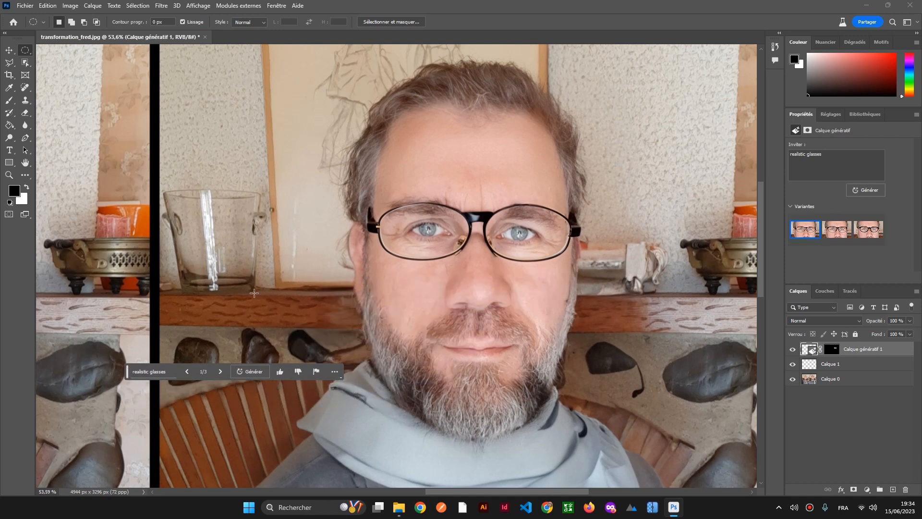
drag(120, 334, 115, 329)
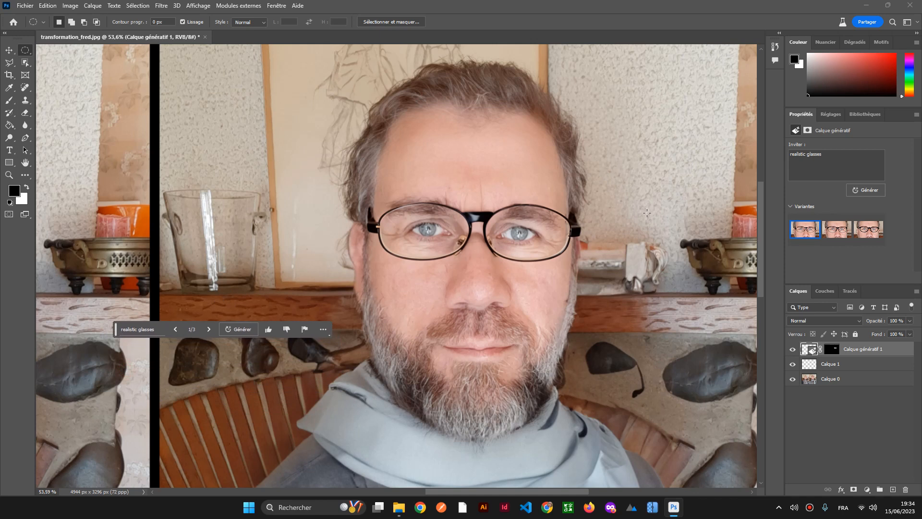
Compare the three generated glasses variants on the portrait, ending on the first one.
scroll(618, 292, down, 3)
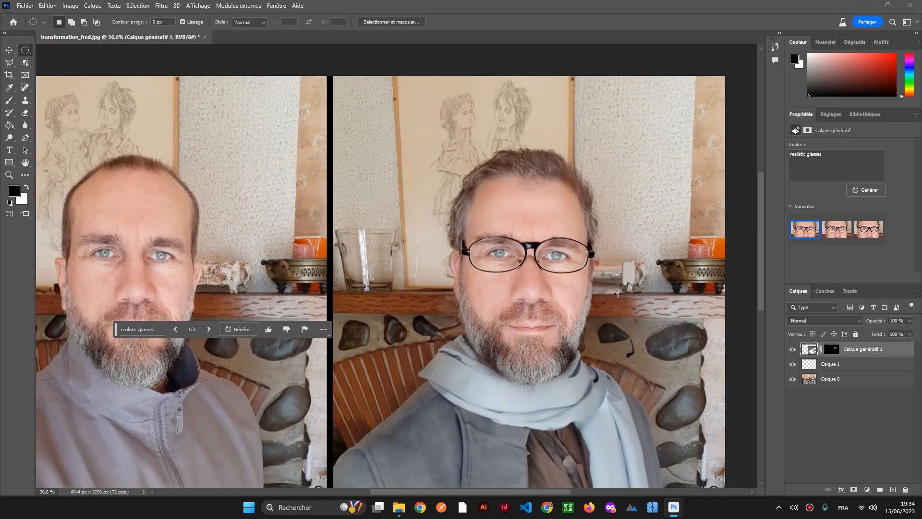
scroll(617, 293, down, 1)
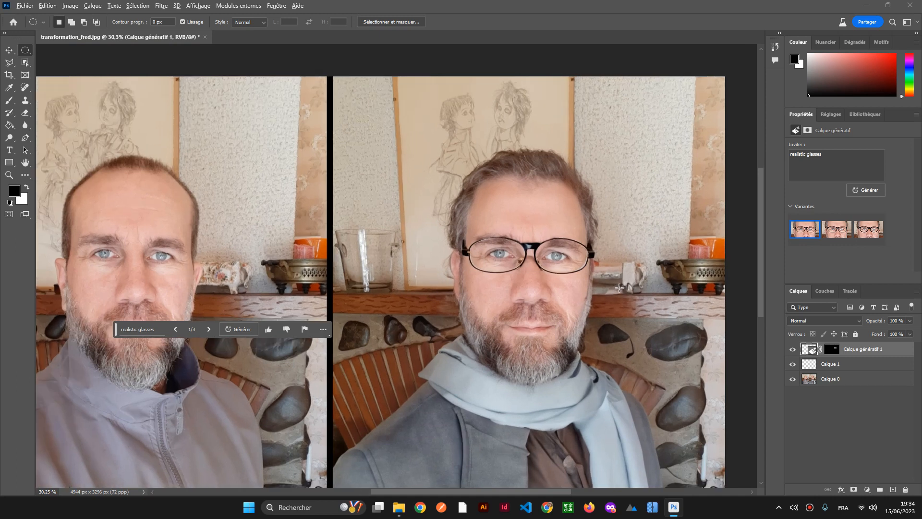
scroll(619, 287, up, 4)
click(829, 236)
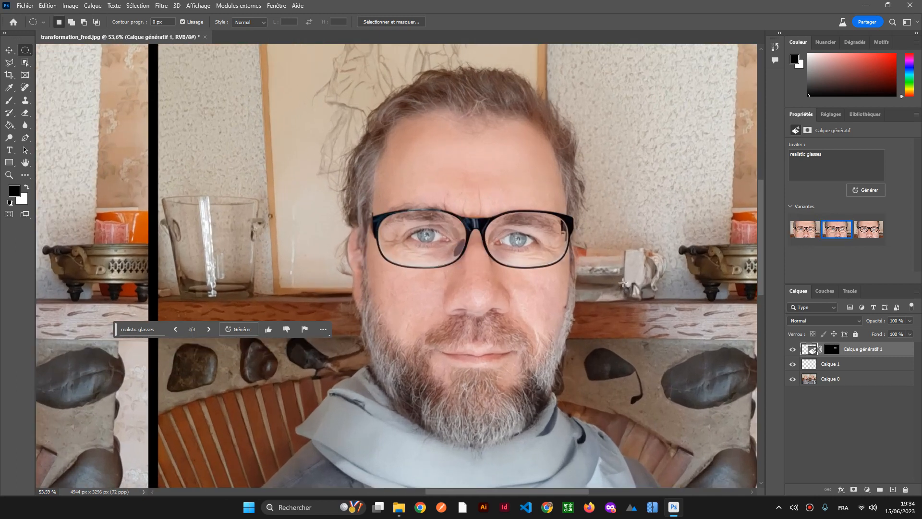
scroll(624, 282, down, 3)
scroll(624, 269, up, 2)
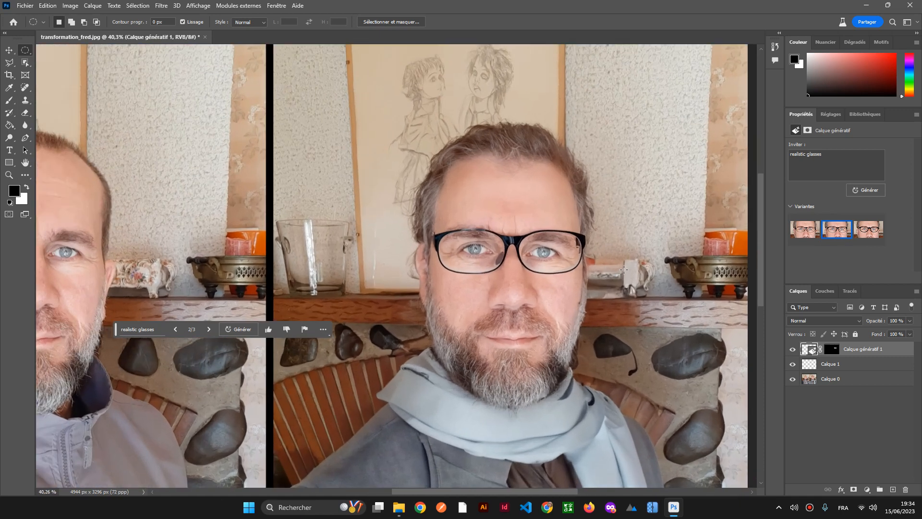
scroll(624, 270, up, 1)
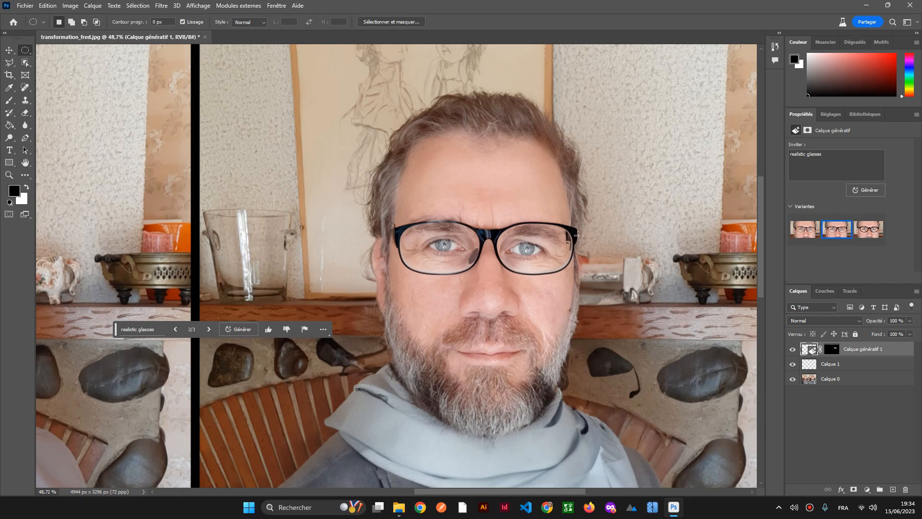
click(865, 234)
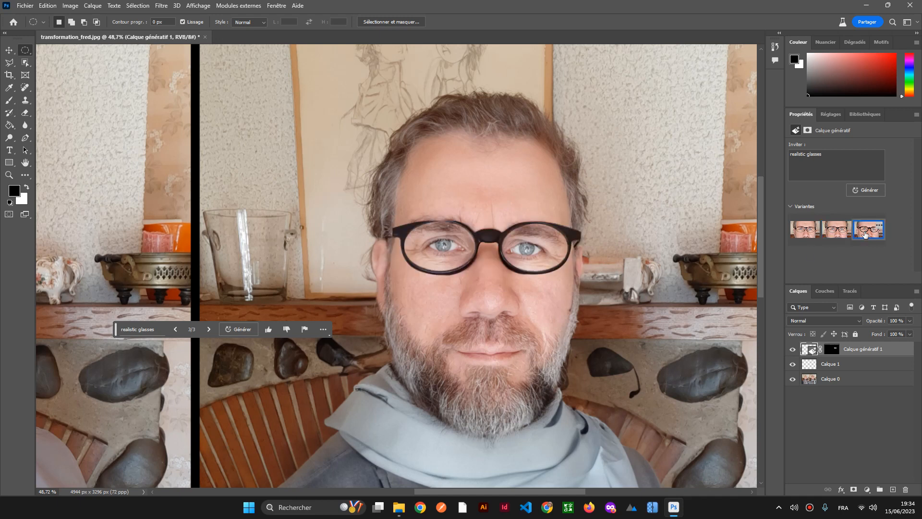
click(808, 234)
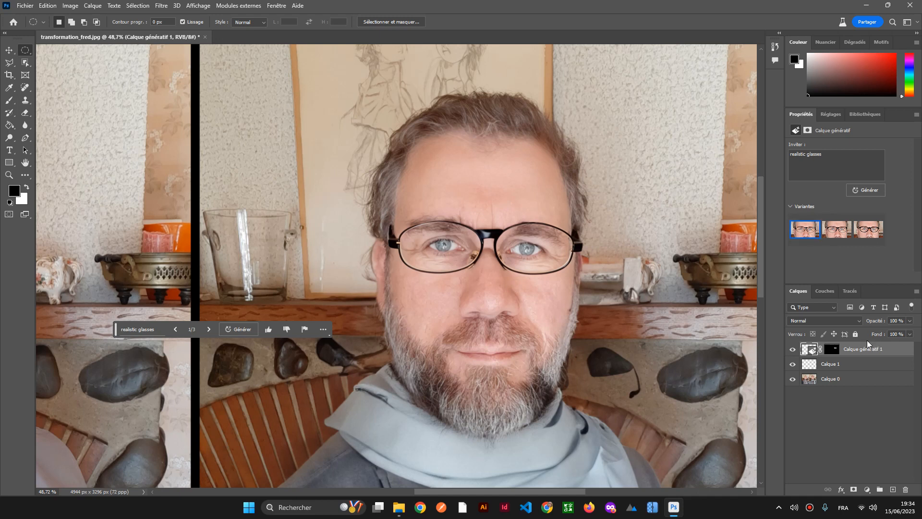
Delete all three generated glasses variants from the generative layer.
click(878, 226)
click(848, 231)
click(847, 227)
click(852, 232)
click(817, 226)
click(824, 231)
click(826, 233)
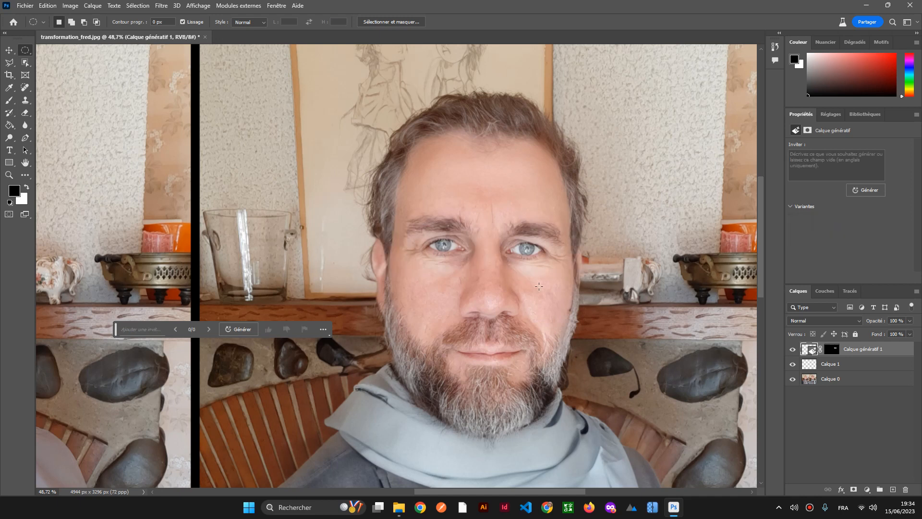
Load the generative layer's mask as a selection to recover the glasses-shaped area around the eyes.
ctrl+click(837, 355)
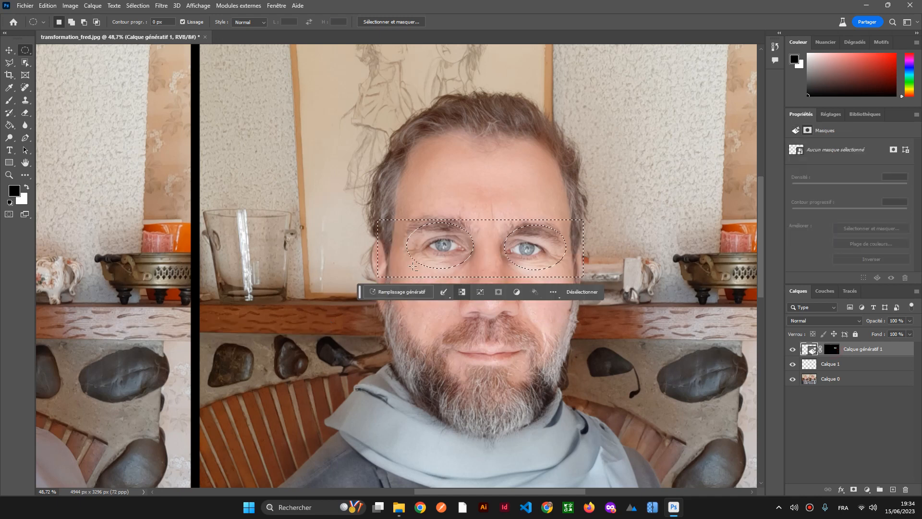
scroll(407, 256, up, 3)
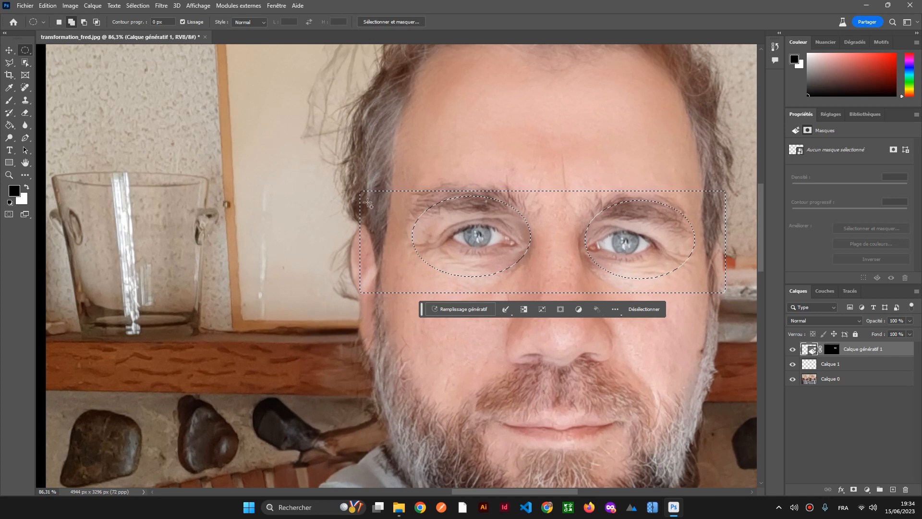
drag(349, 191, 393, 276)
key(ctrl+z)
Extend the selection with a rectangle over the ear on the image's left and trim the excess from its outer edge.
click(24, 51)
click(43, 52)
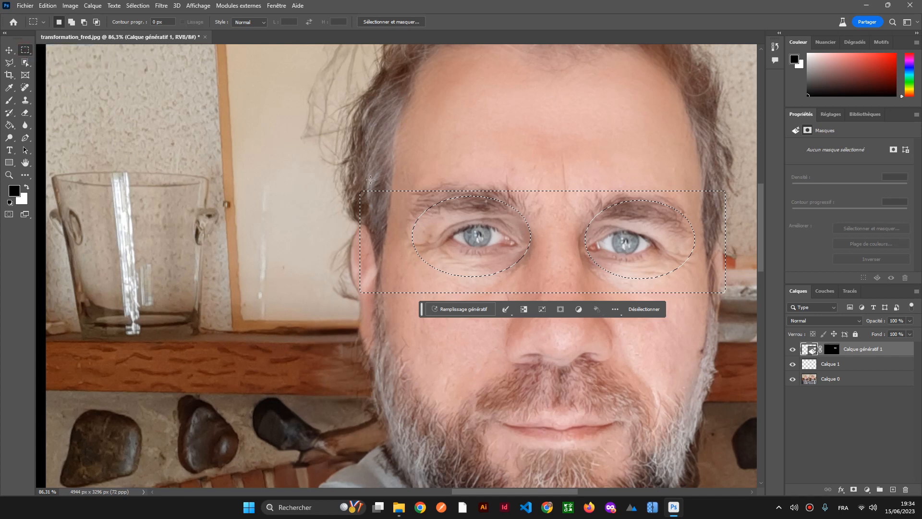
drag(341, 193, 401, 292)
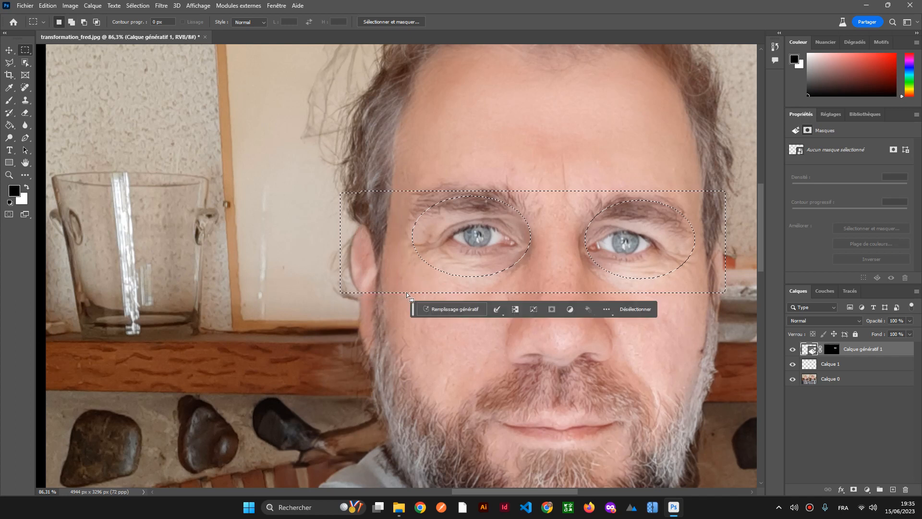
drag(331, 188, 350, 310)
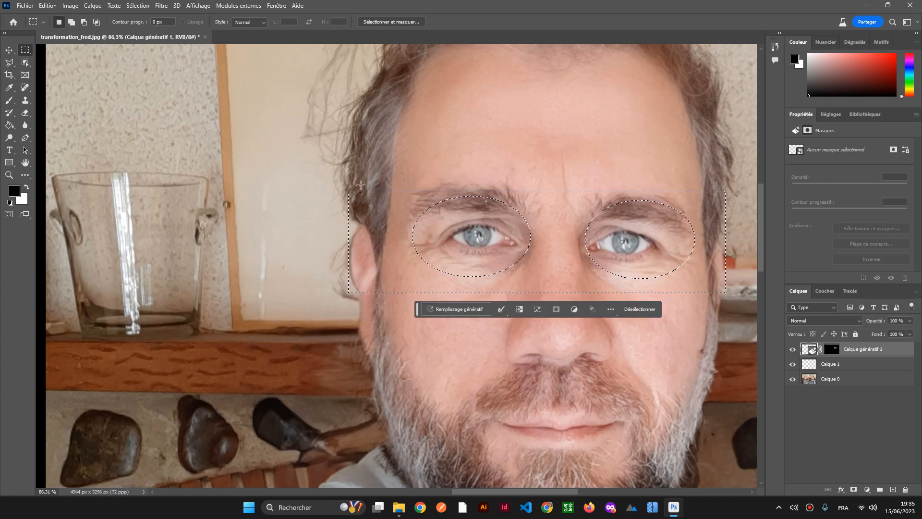
drag(716, 254, 624, 260)
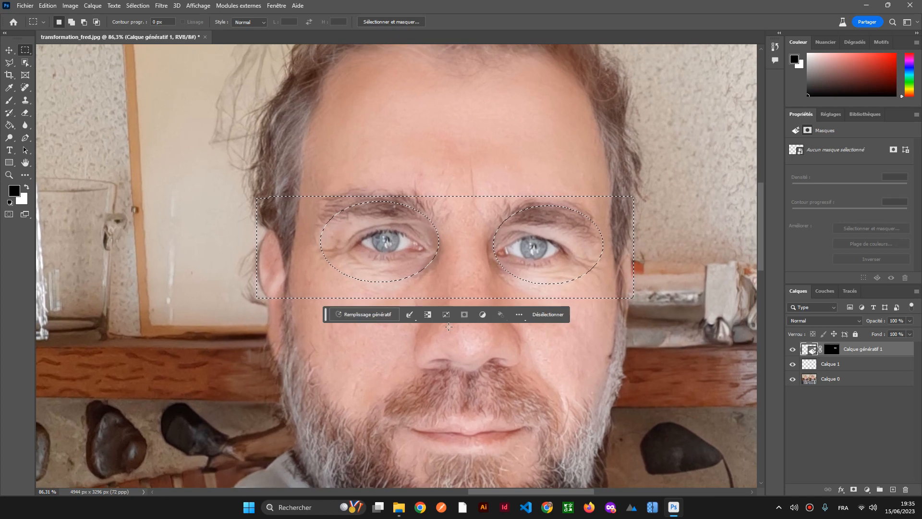
Fill the glasses-shaped selection around the eyes using Generative Fill with the prompt "realistic glasses".
click(371, 315)
text(rea)
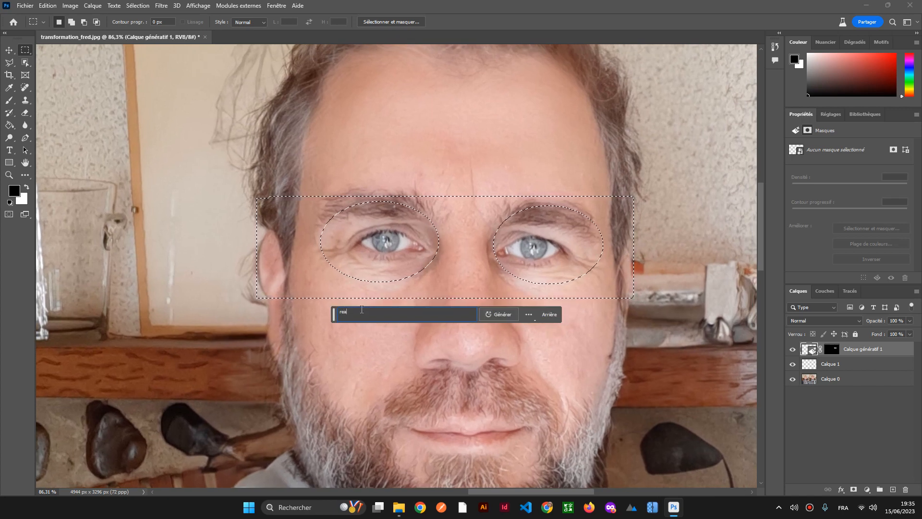
text(listic gl)
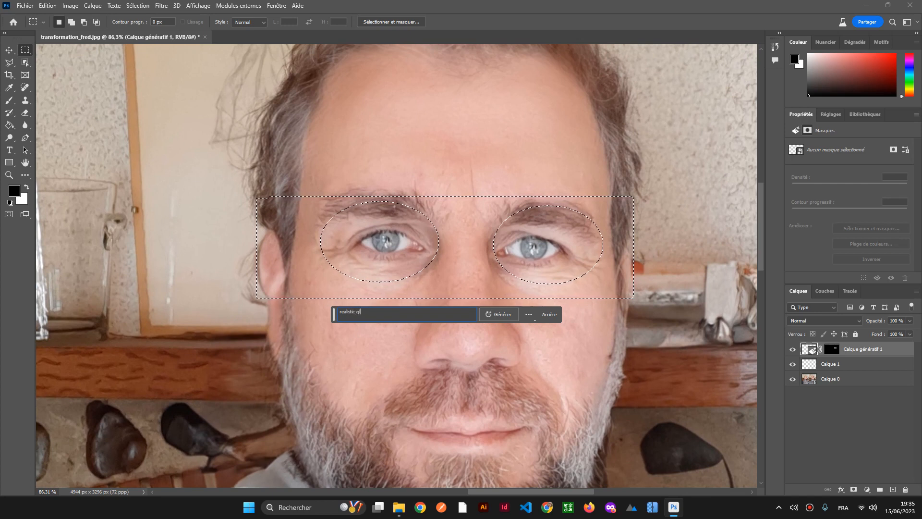
text(asses)
key(Return)
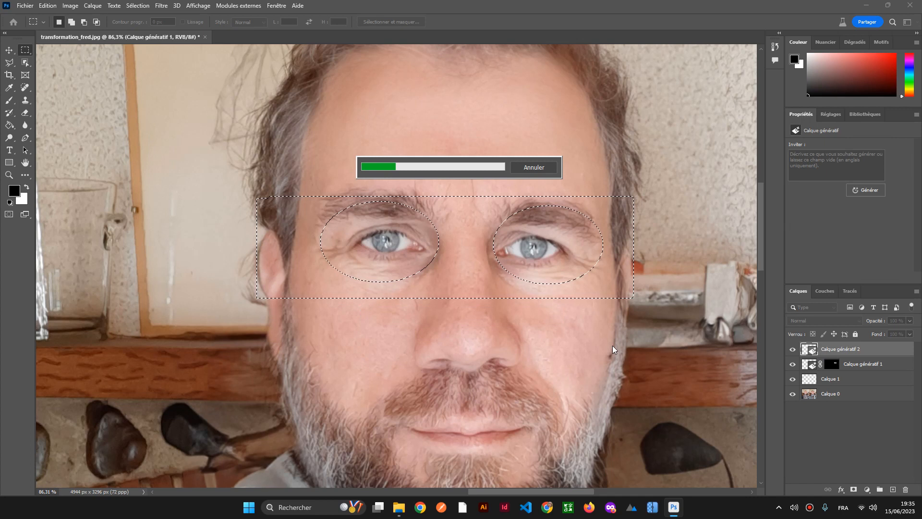
scroll(612, 347, down, 5)
scroll(609, 347, down, 2)
scroll(458, 363, down, 4)
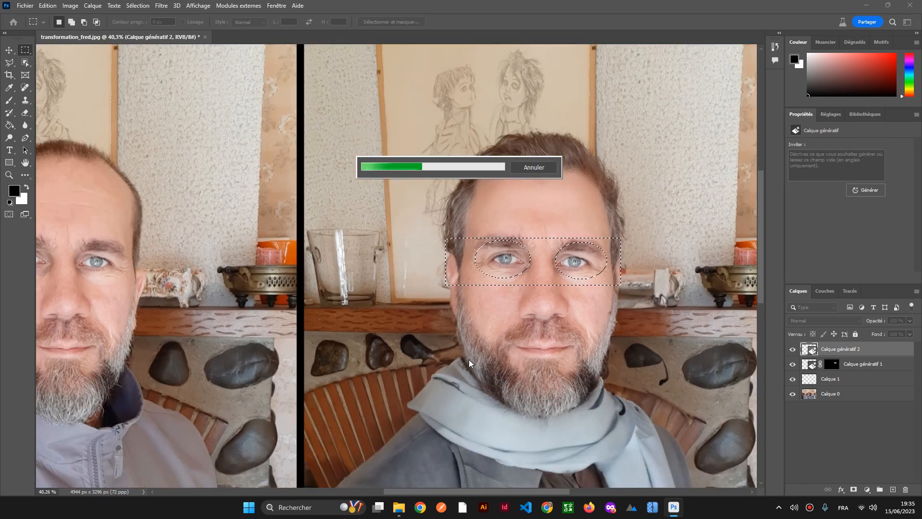
scroll(519, 347, up, 1)
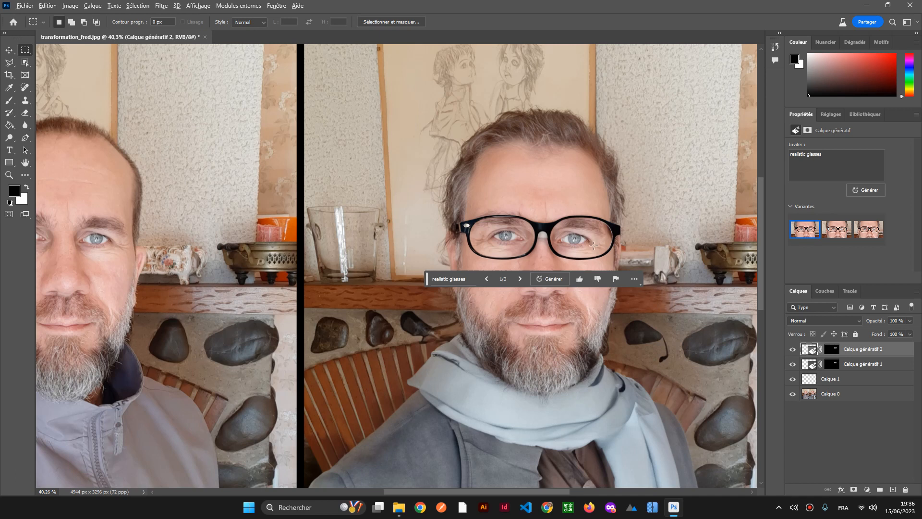
Compare the three generated glasses variants up close and on the whole portrait, ending on the first one.
scroll(591, 244, up, 5)
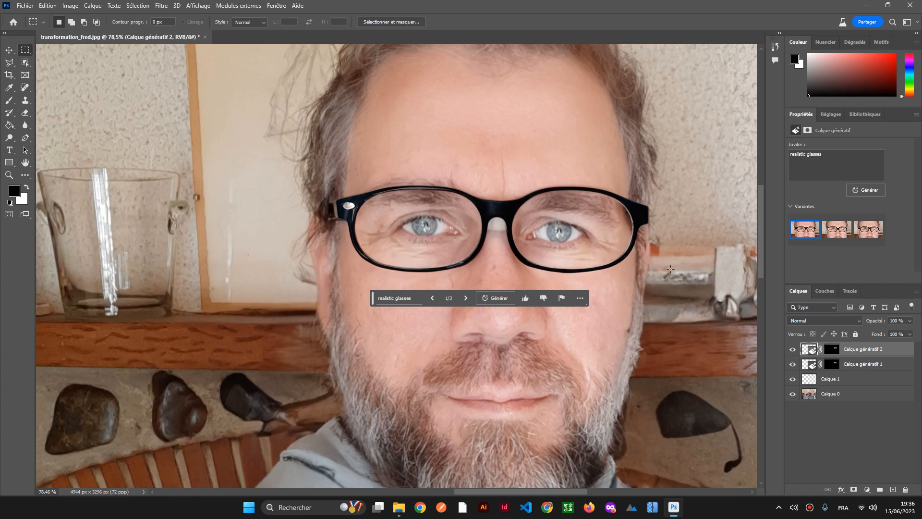
click(837, 229)
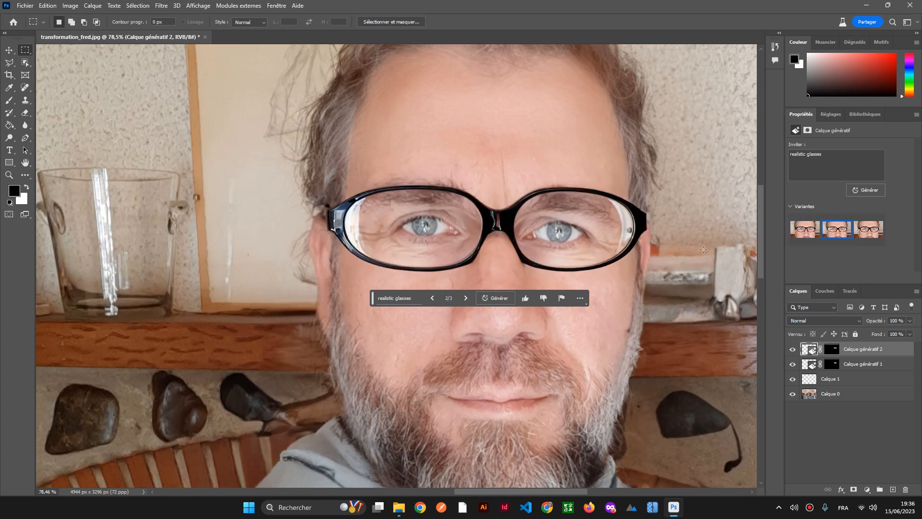
scroll(703, 249, down, 5)
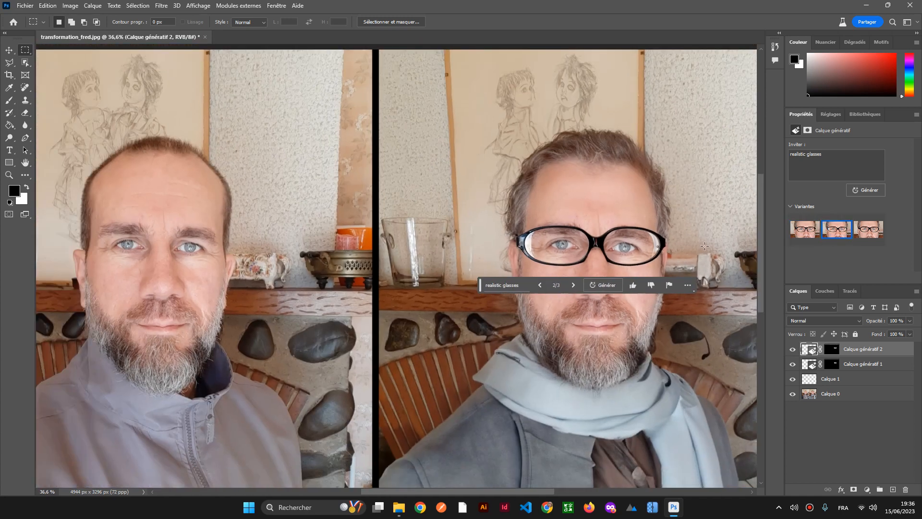
scroll(704, 246, up, 2)
click(863, 230)
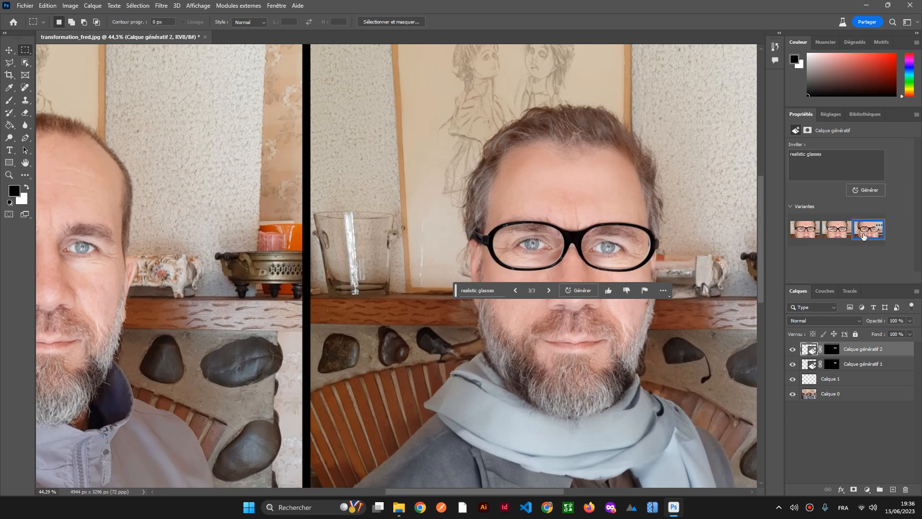
scroll(545, 278, down, 2)
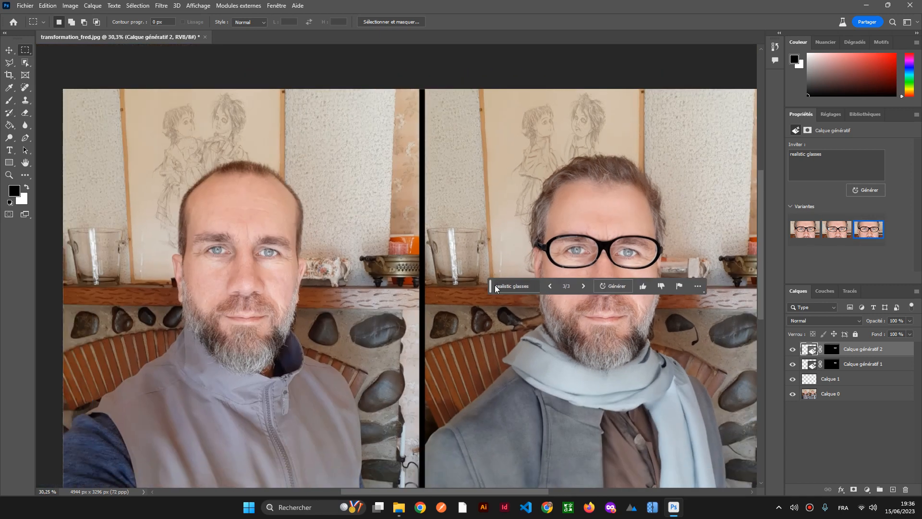
drag(496, 286, 461, 416)
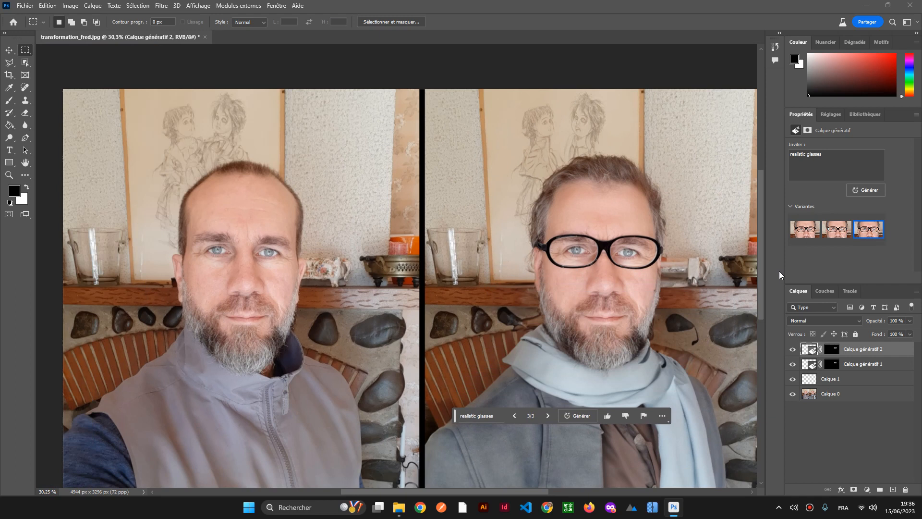
click(802, 236)
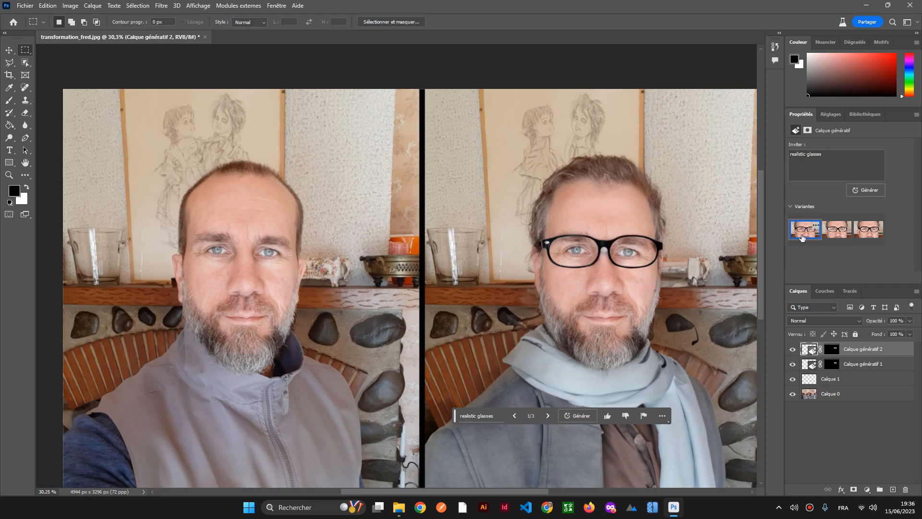
Generate another set of variants from the "realistic glasses" prompt and compare the new ones, ending on the second.
click(861, 190)
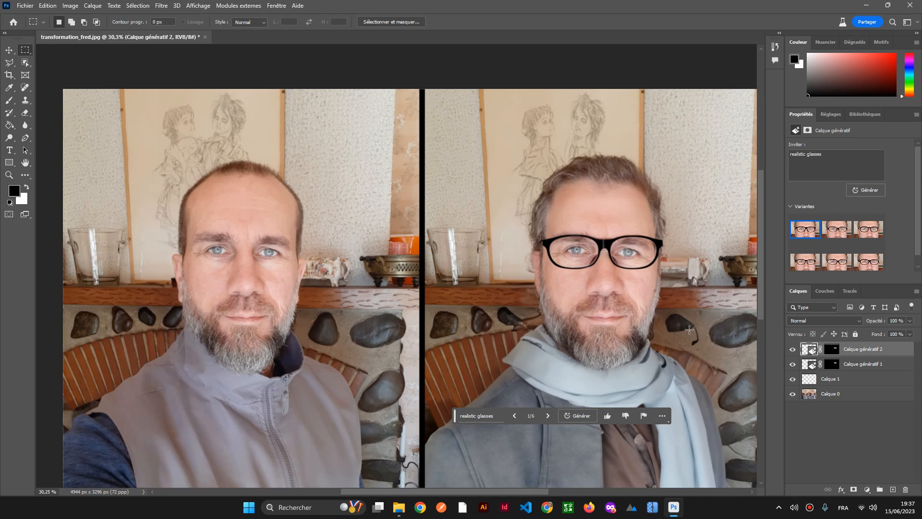
scroll(689, 329, up, 3)
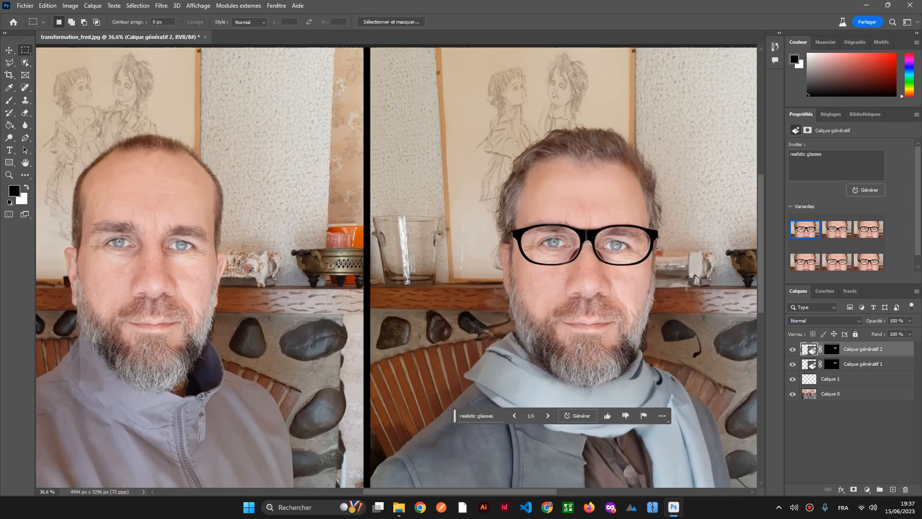
click(828, 235)
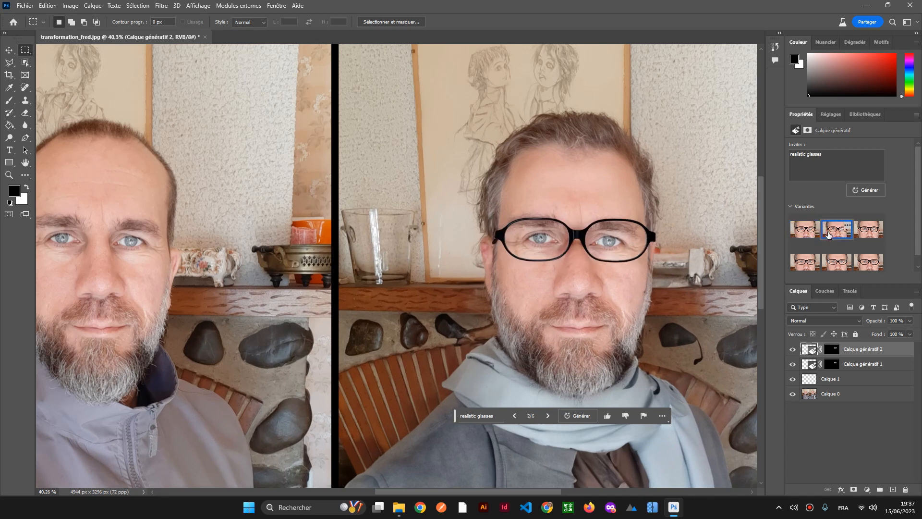
click(865, 235)
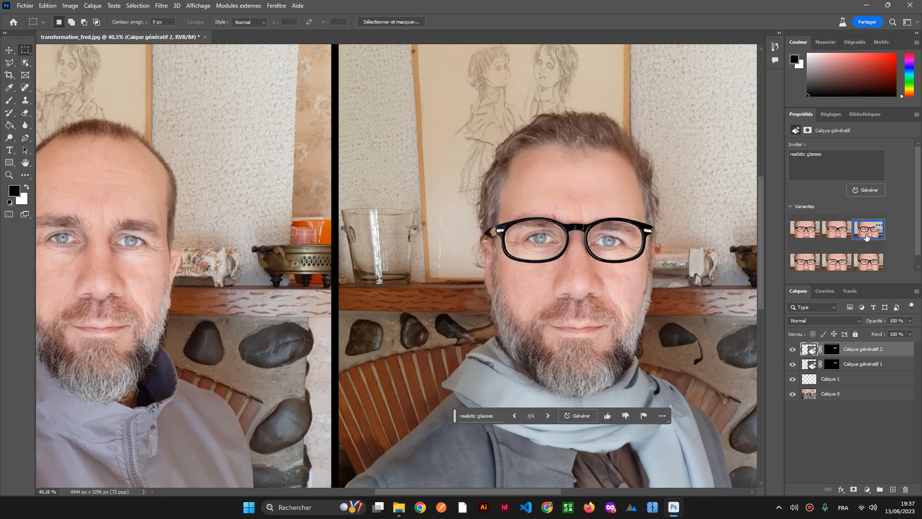
click(845, 238)
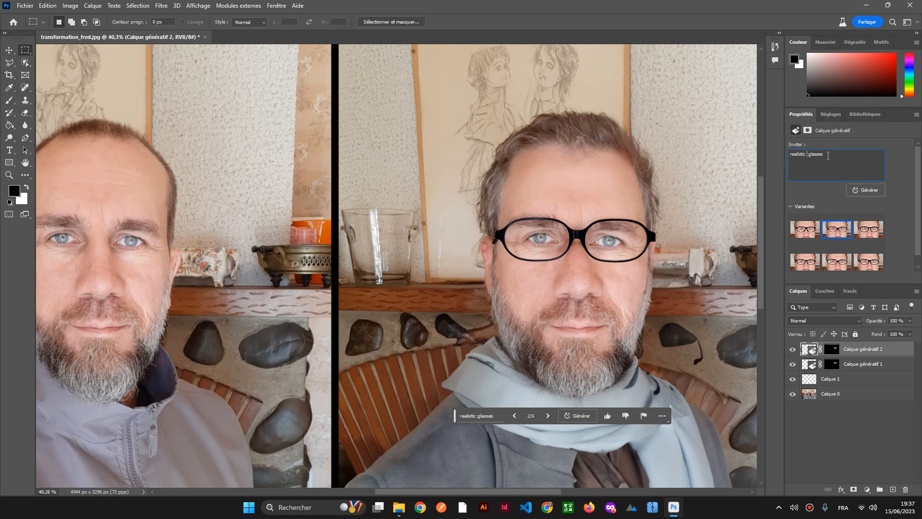
Generate more variants with the prompt "realistic pink glasses", and again with "realistic pink color glasses".
text(pink)
click(869, 189)
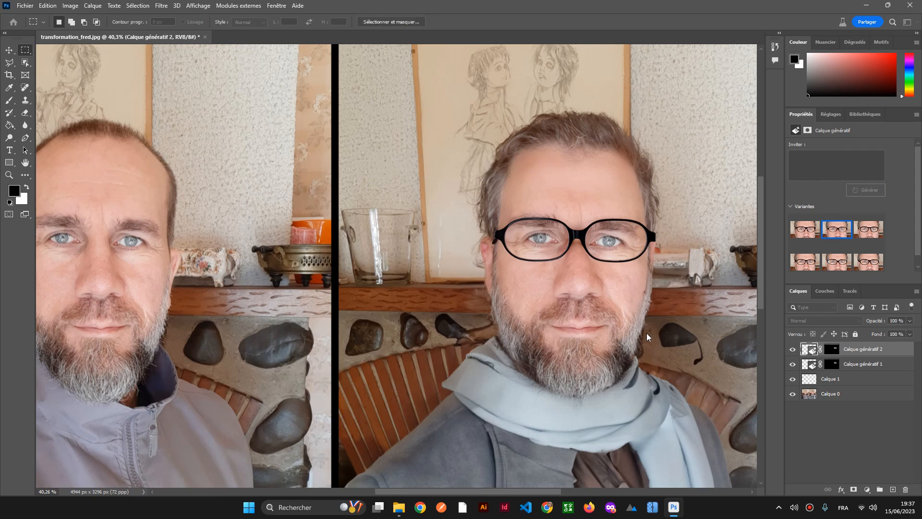
click(815, 152)
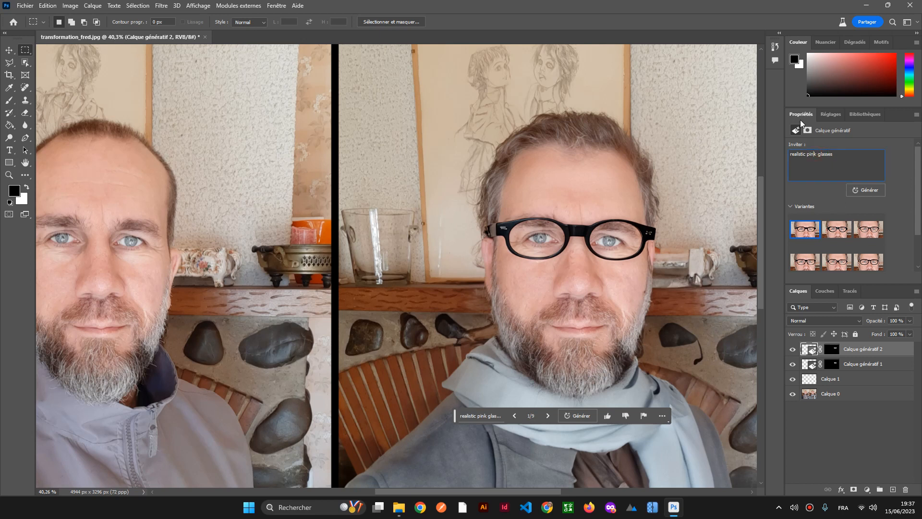
text(color)
click(866, 190)
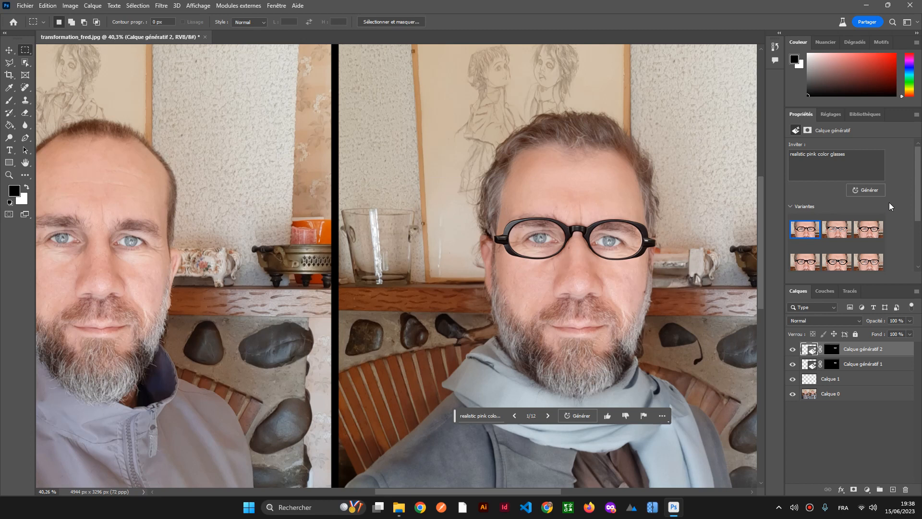
Compare the new variants with the earlier glasses and choose the seventh of the twelve for the portrait.
click(836, 233)
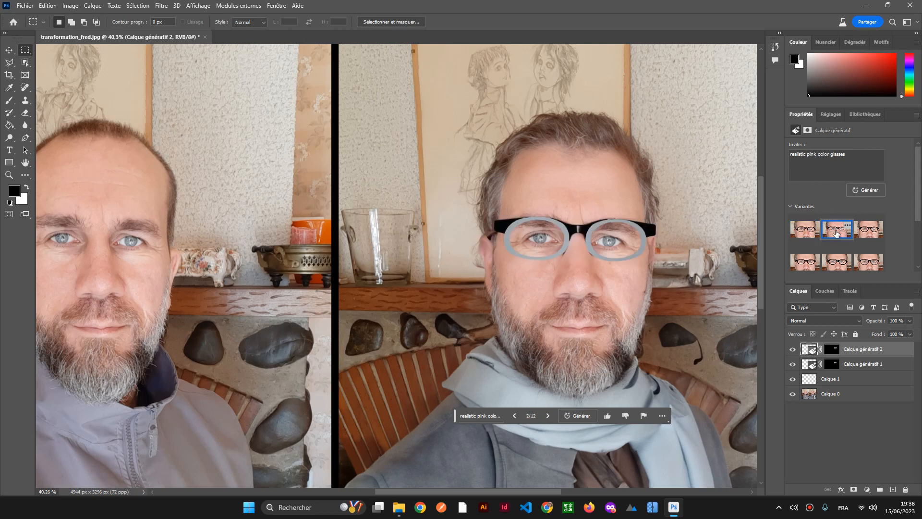
click(861, 230)
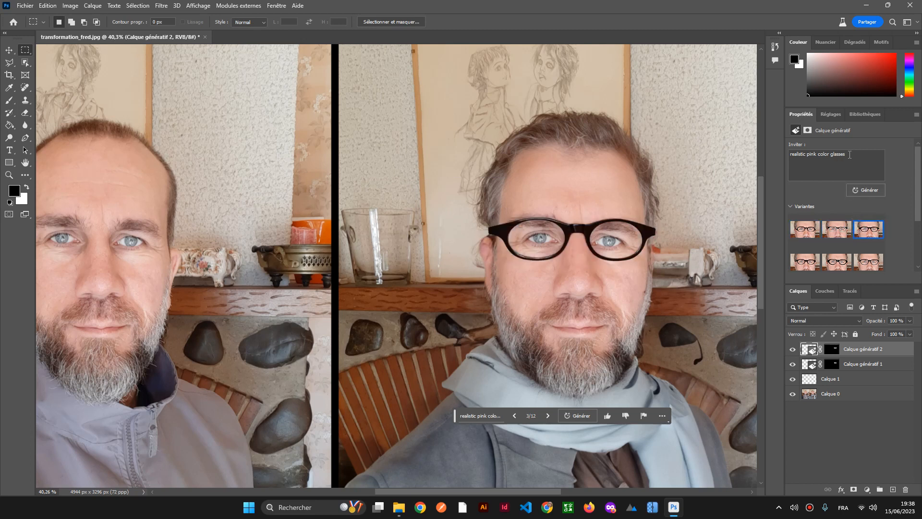
scroll(805, 247, down, 3)
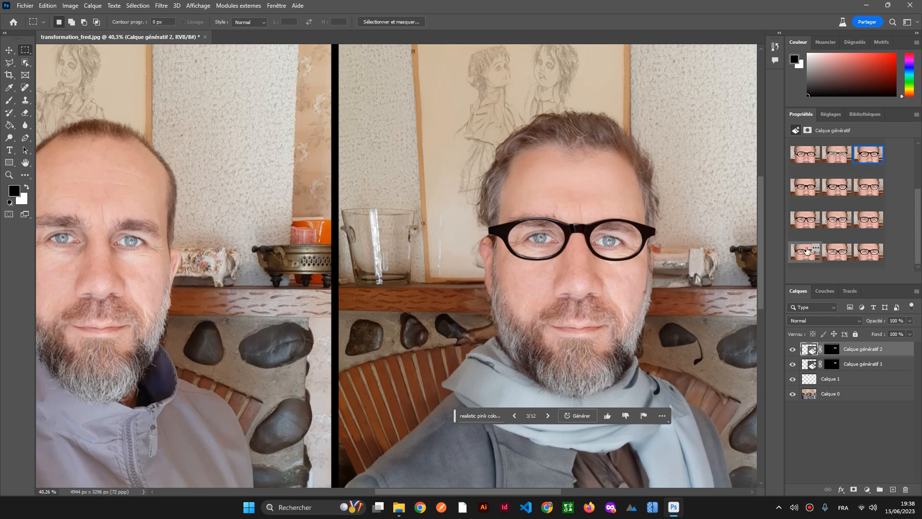
click(805, 220)
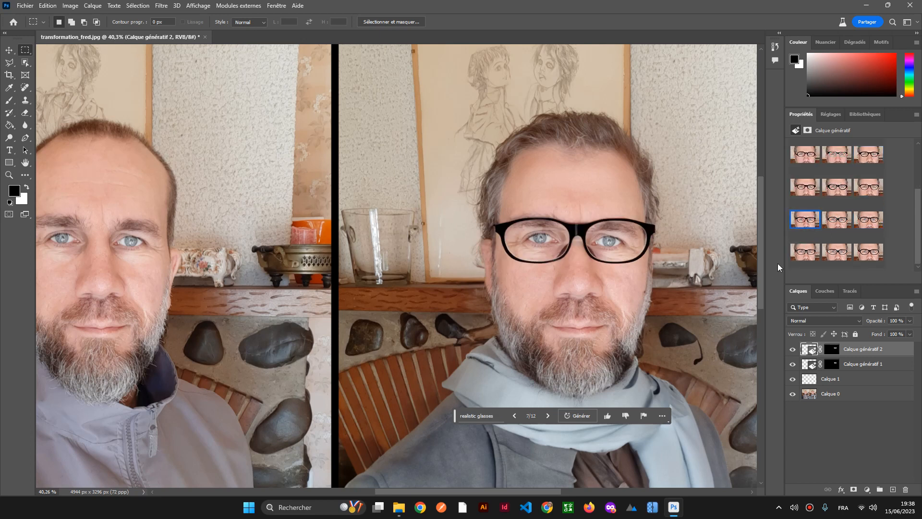
click(805, 254)
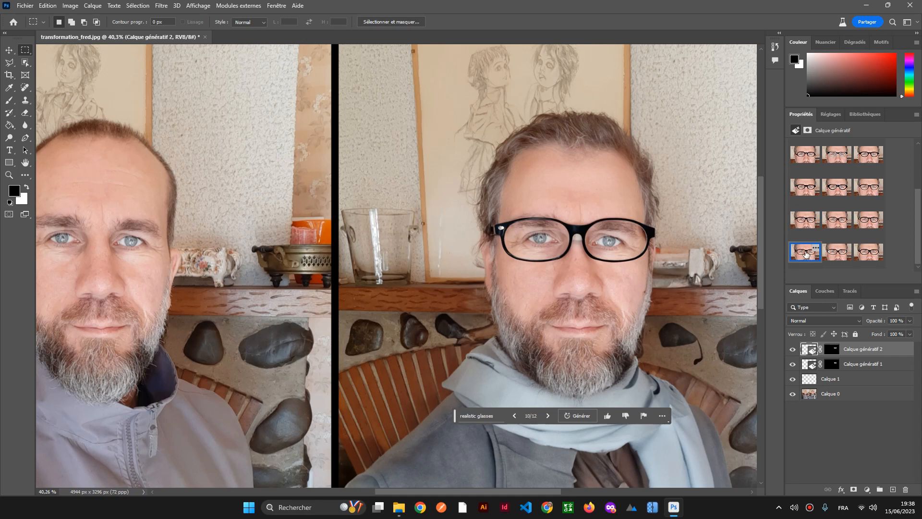
click(805, 224)
scroll(611, 333, down, 3)
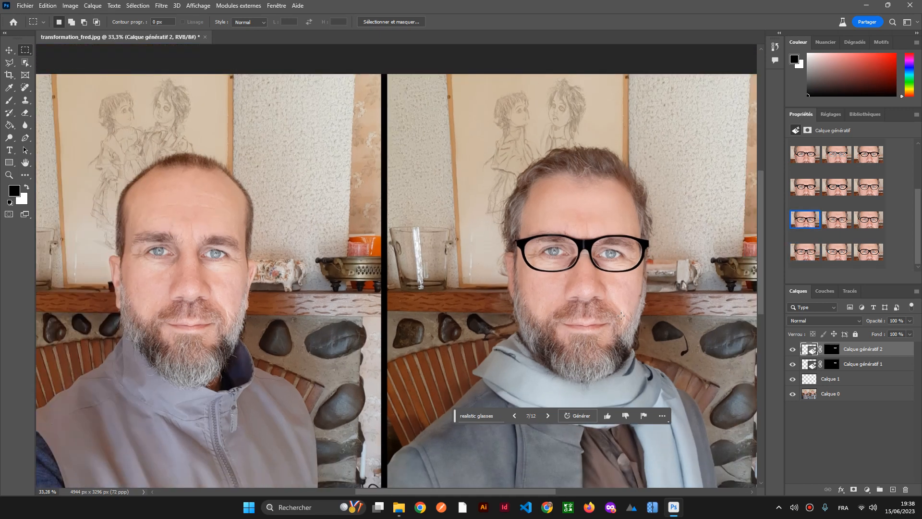
scroll(611, 333, up, 3)
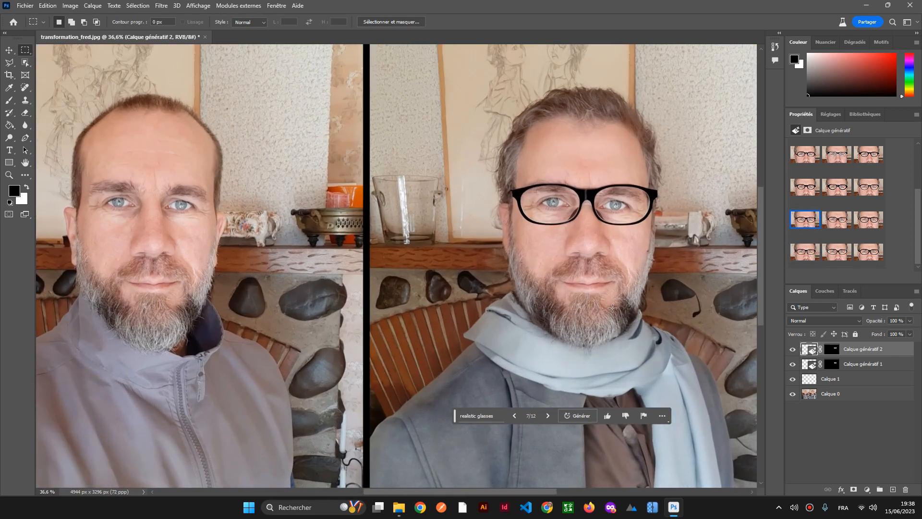
scroll(621, 308, down, 3)
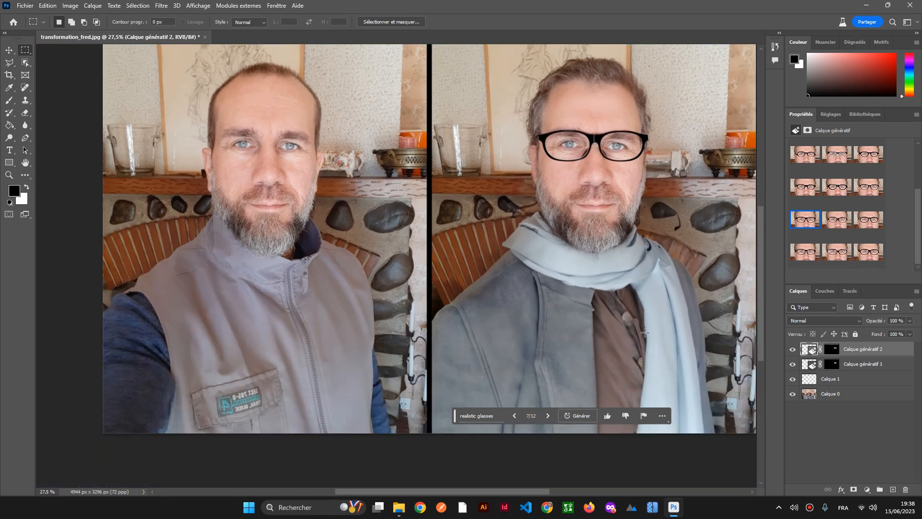
scroll(623, 281, up, 2)
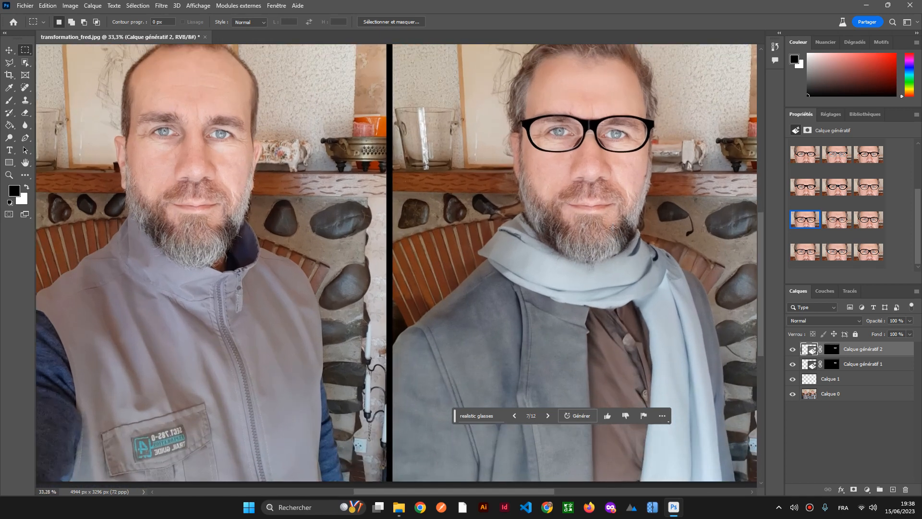
scroll(617, 237, up, 3)
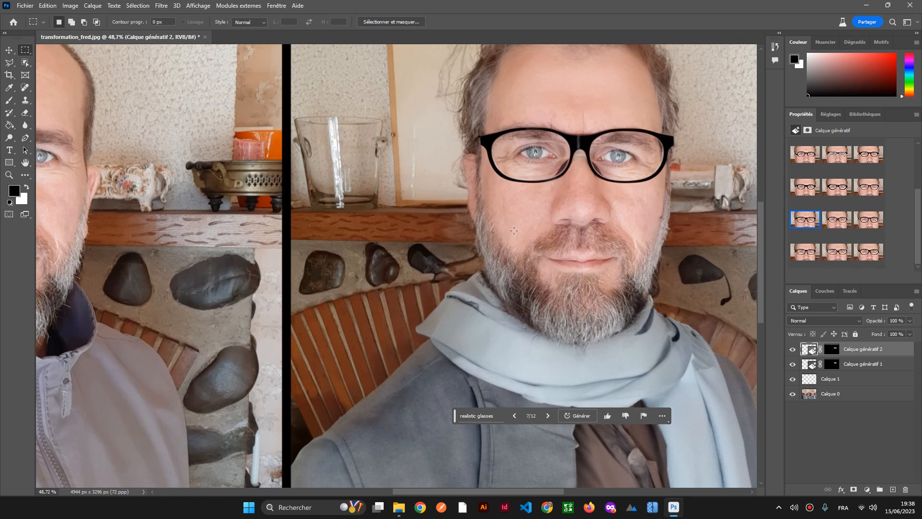
Select a rectangle over the scarf-wearing man's mustache and generate a "Swirl mustache" in it with Generative Fill.
drag(518, 228, 639, 254)
click(500, 268)
text(S)
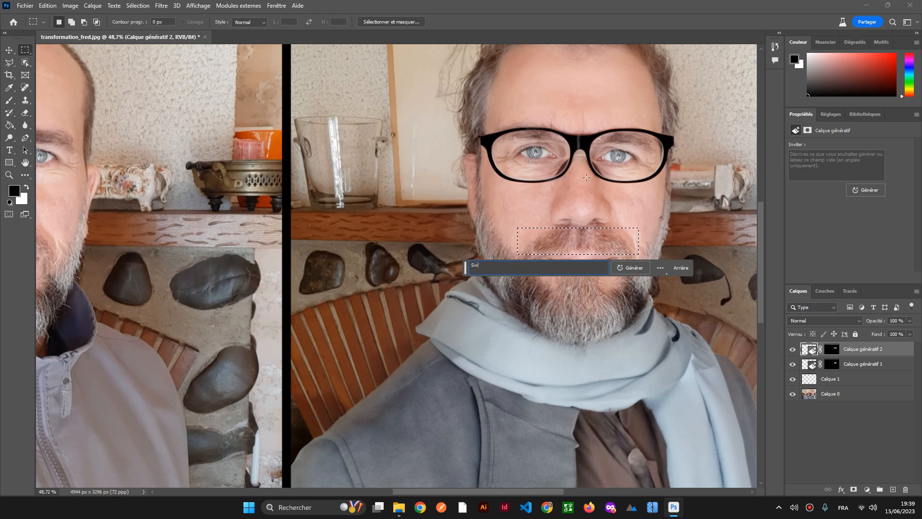
text(wirl mustache)
click(634, 268)
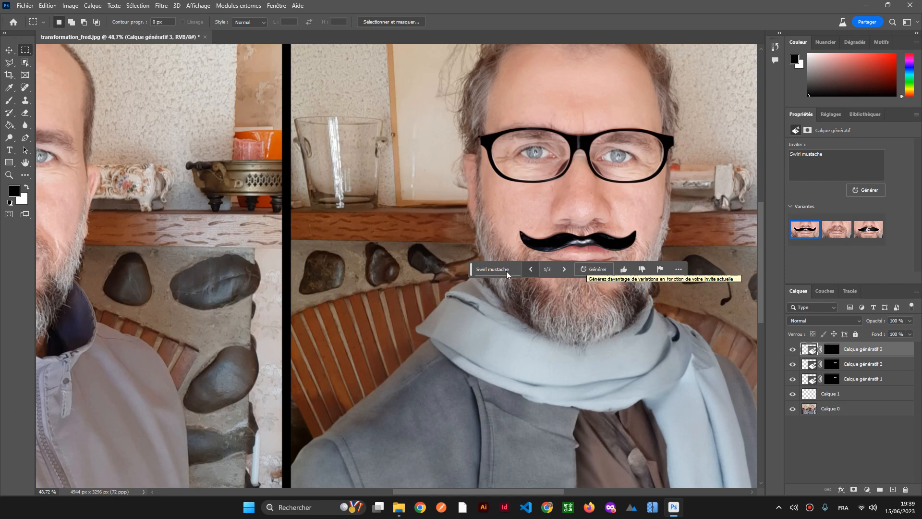
Compare the three generated mustache variants with the prompt bar moved off the face, ending on the third.
drag(472, 269, 471, 390)
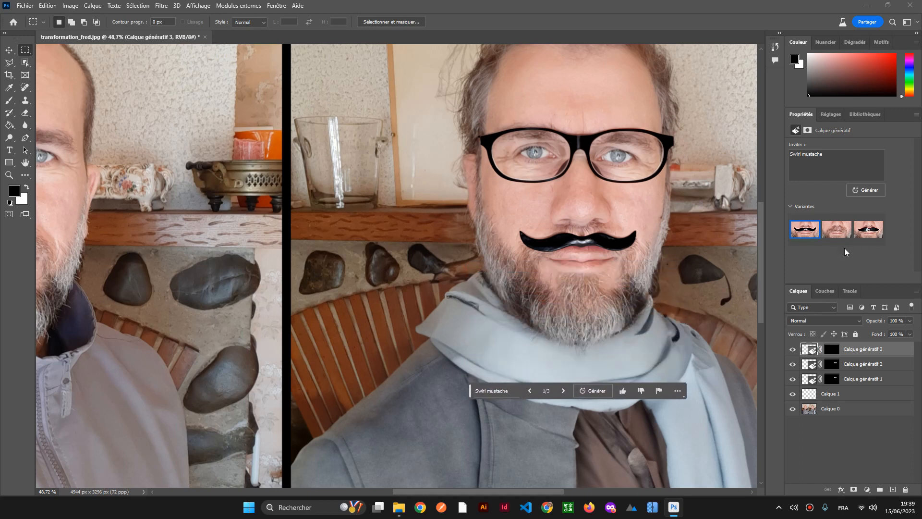
click(835, 232)
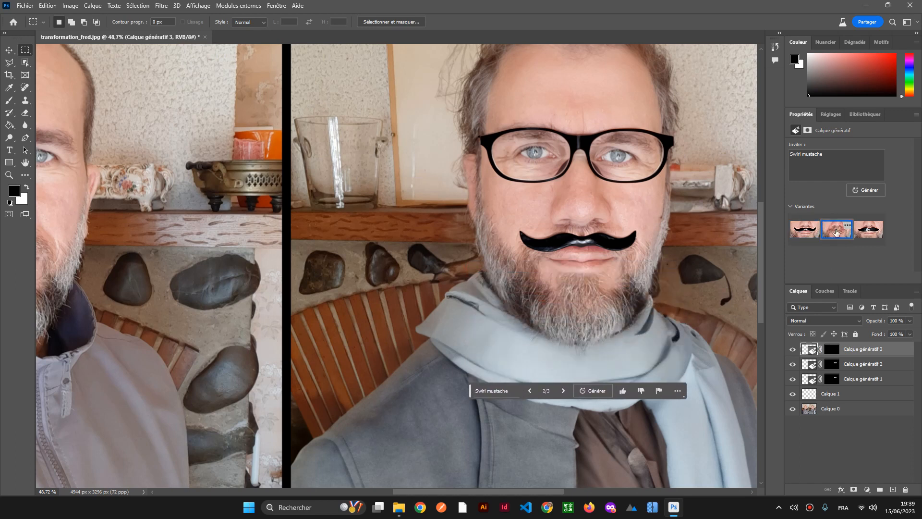
click(869, 233)
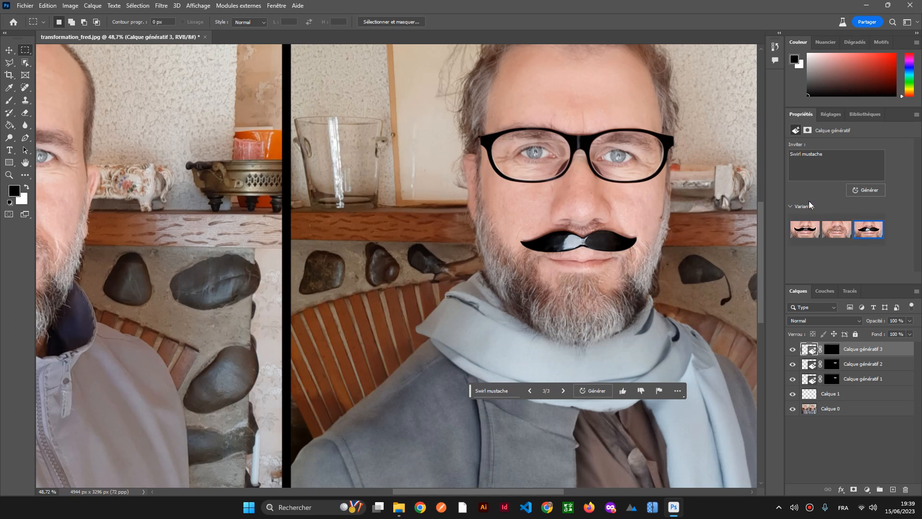
Generate new mustache variants with the prompt "Realistic Swirl mustache" and compare the three new ones, ending on the third.
click(796, 155)
text(Realistic)
click(865, 190)
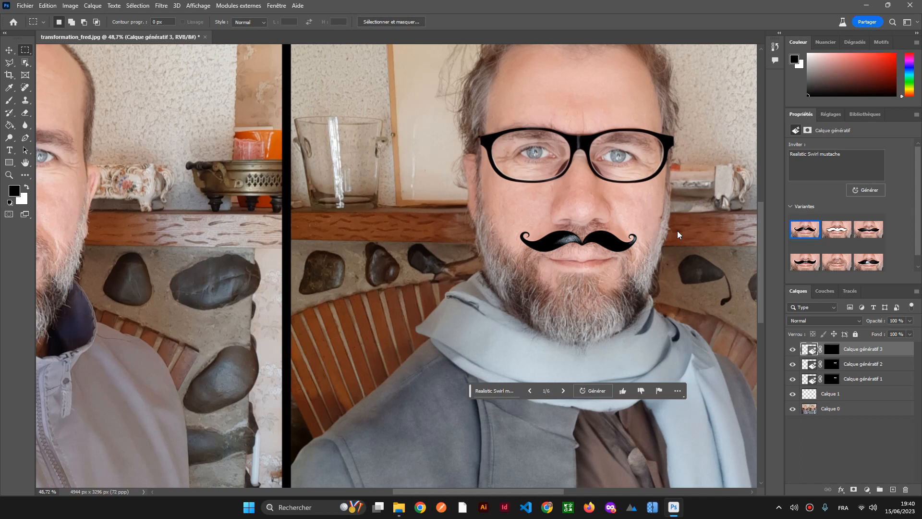
click(836, 229)
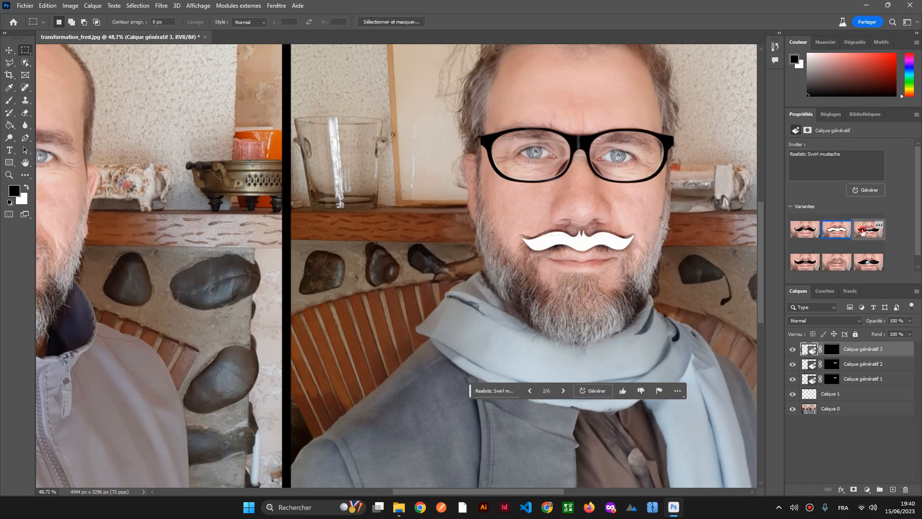
click(862, 232)
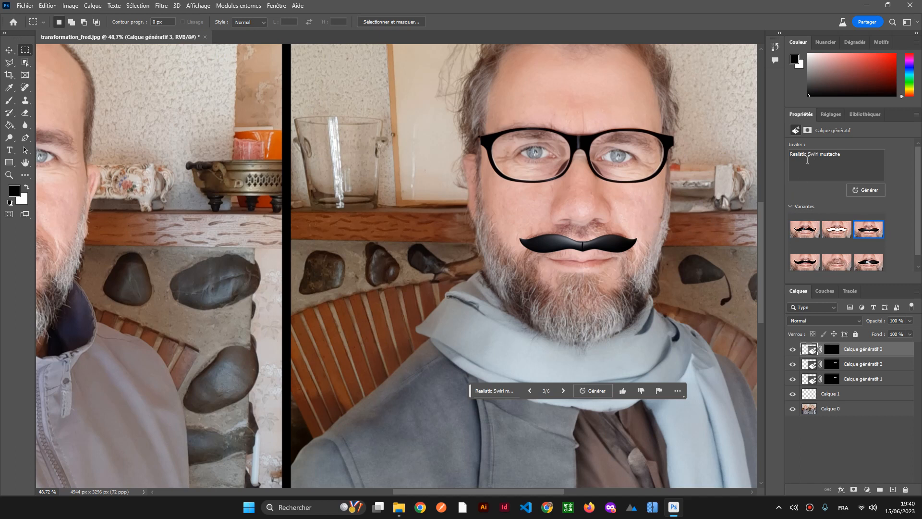
Shorten the generative layer's prompt to "mustache" and generate more variants.
double_click(802, 155)
text(real)
key(BackSpace)
key(BackSpace)
key(BackSpace)
key(BackSpace)
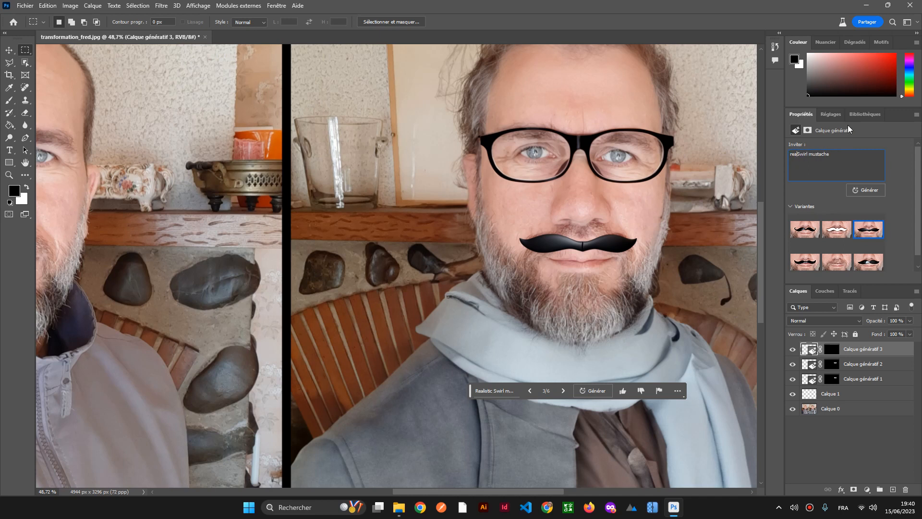
double_click(795, 155)
key(BackSpace)
click(855, 186)
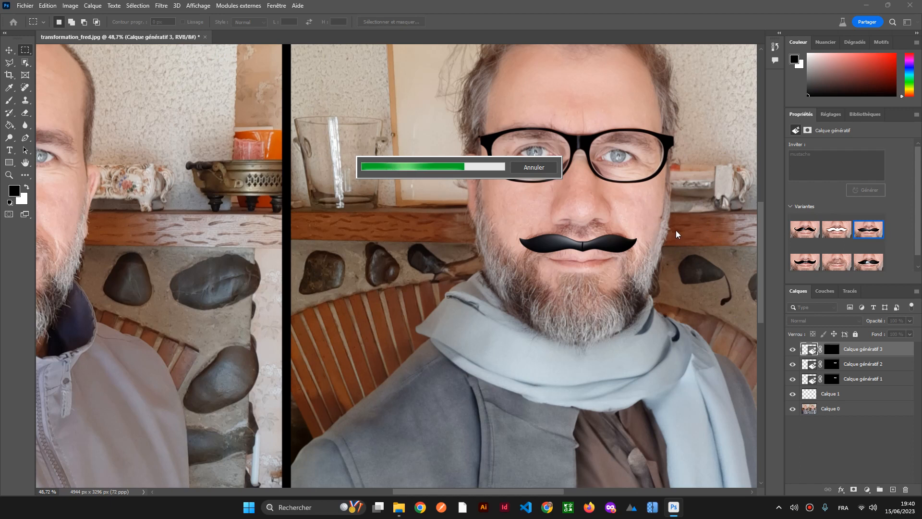
Compare the new mustache variants with the earlier ones and choose the third of the nine, with curled tips, for the portrait.
scroll(676, 235, up, 3)
scroll(689, 235, up, 1)
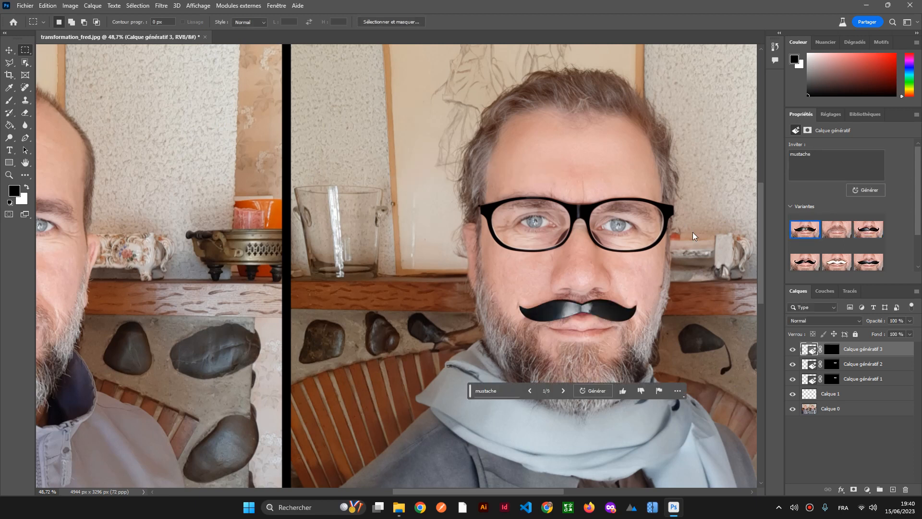
click(837, 230)
click(864, 236)
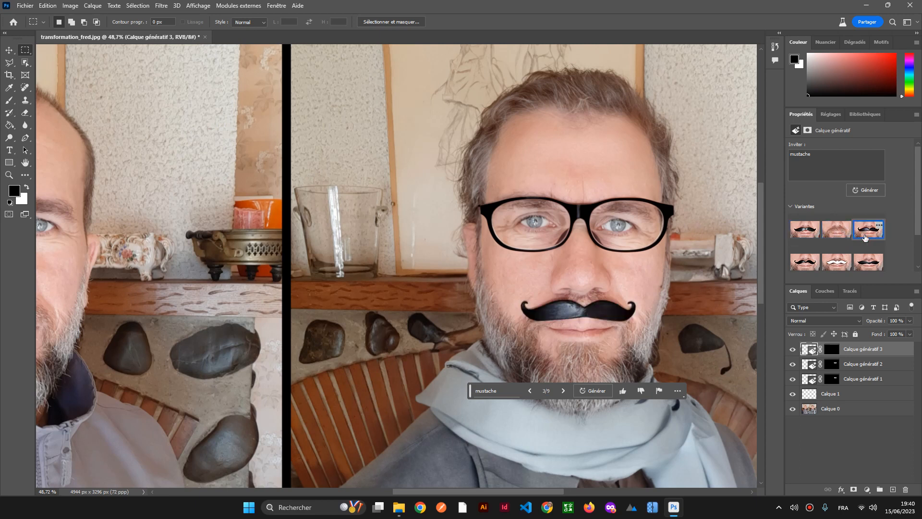
scroll(805, 261, down, 2)
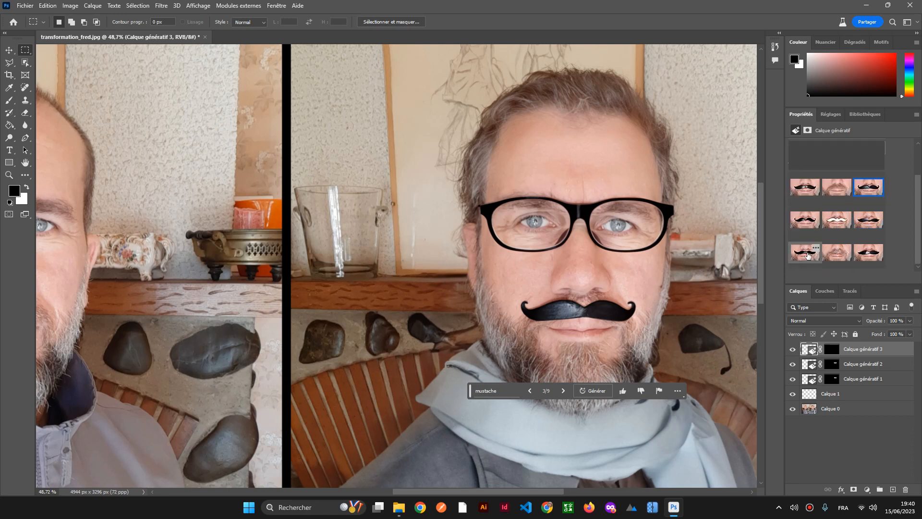
scroll(807, 255, up, 2)
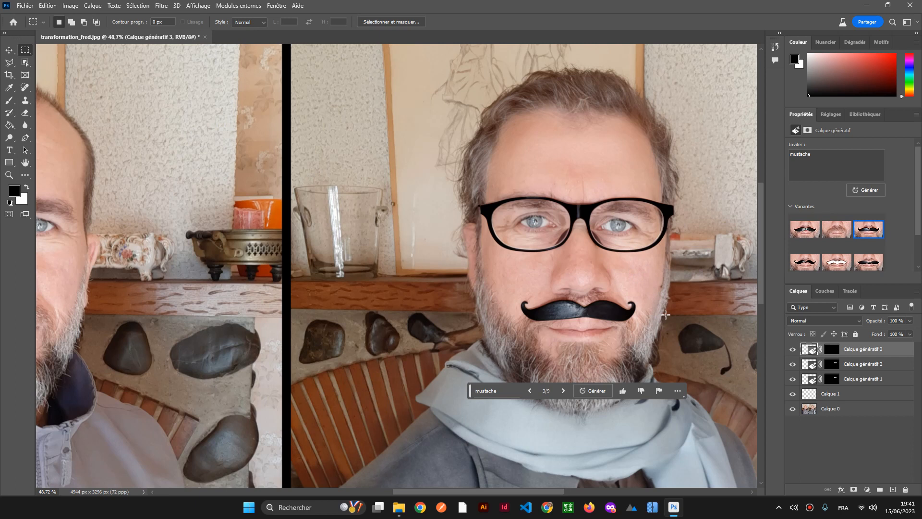
Switch to the Move tool and examine the transformed portrait side by side with the portrait of the man in the vest.
scroll(665, 315, down, 3)
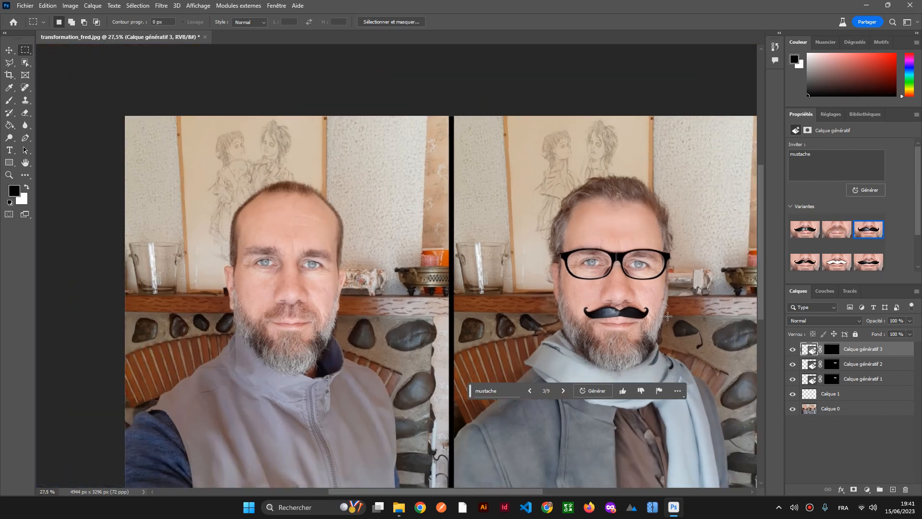
scroll(681, 319, down, 1)
click(9, 50)
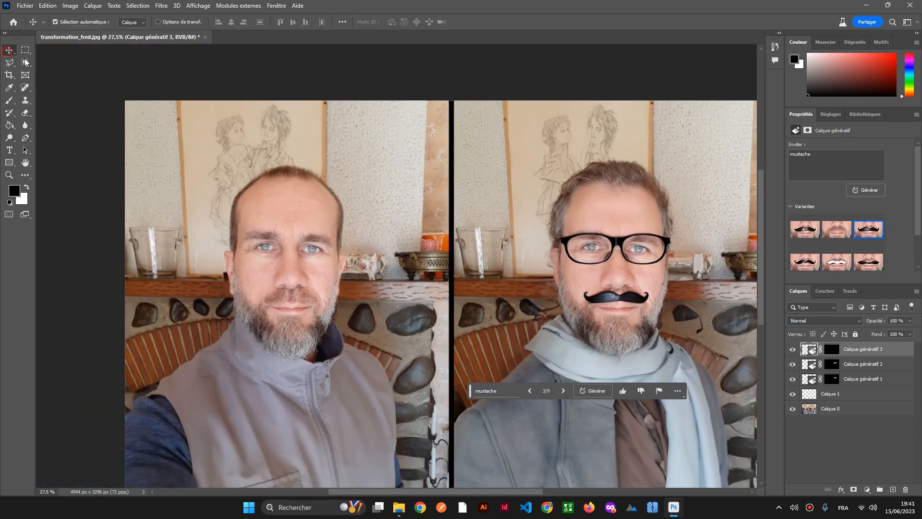
drag(382, 202, 345, 170)
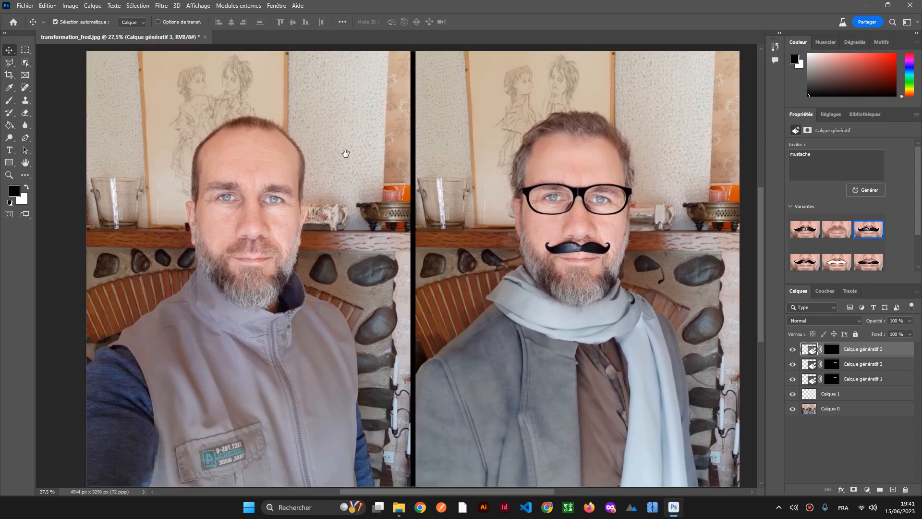